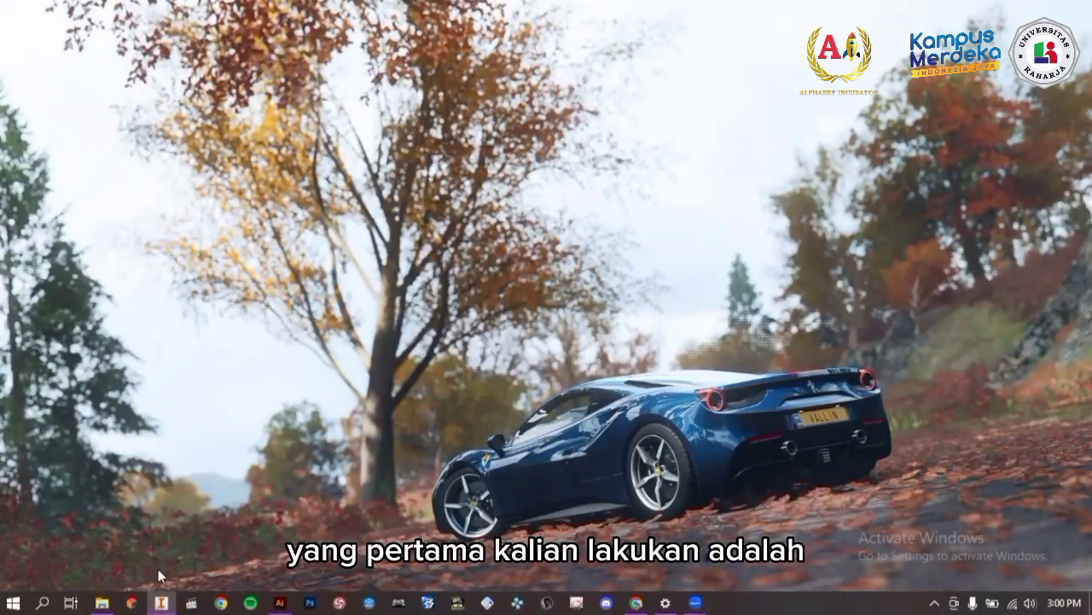
Switch to Autodesk Inventor LT and create a new part from the Standard.ipt template.
{"action": "mouse_move", "coordinate": [168, 597]}
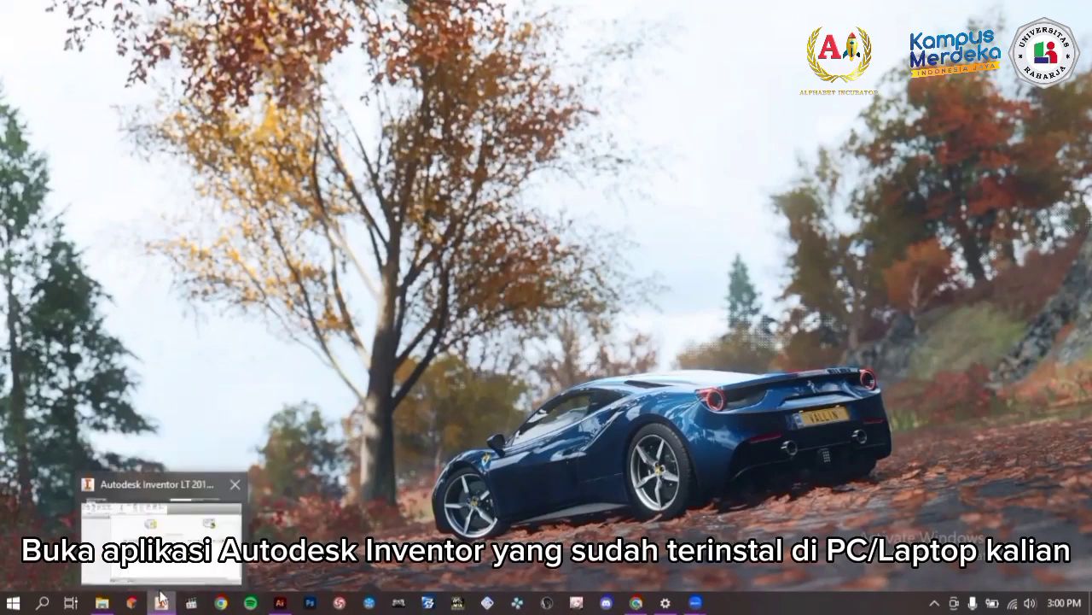
{"action": "left_click", "coordinate": [160, 599]}
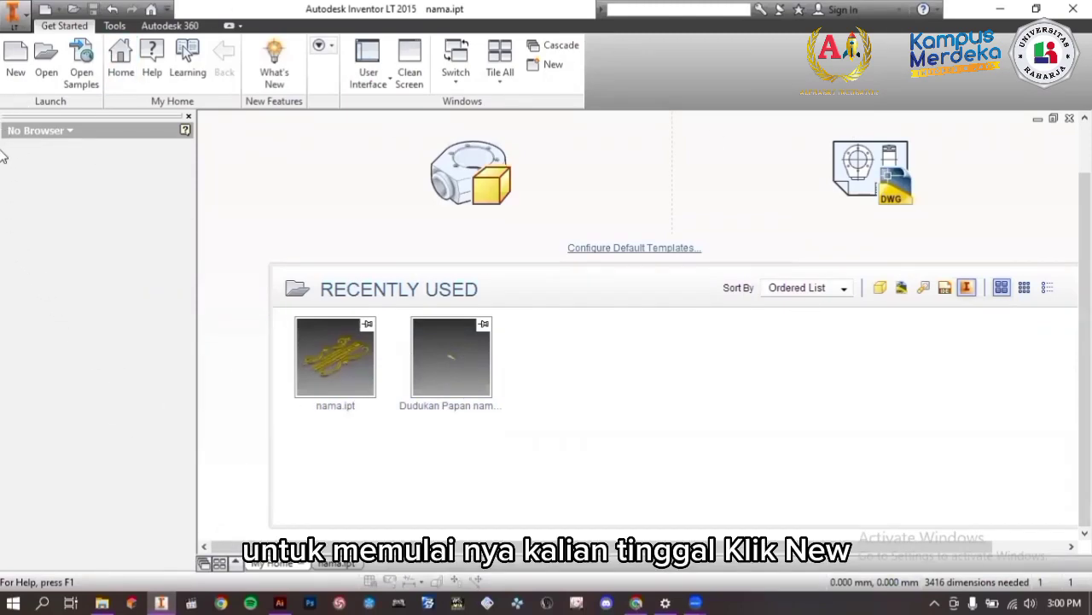
{"action": "left_click", "coordinate": [12, 60]}
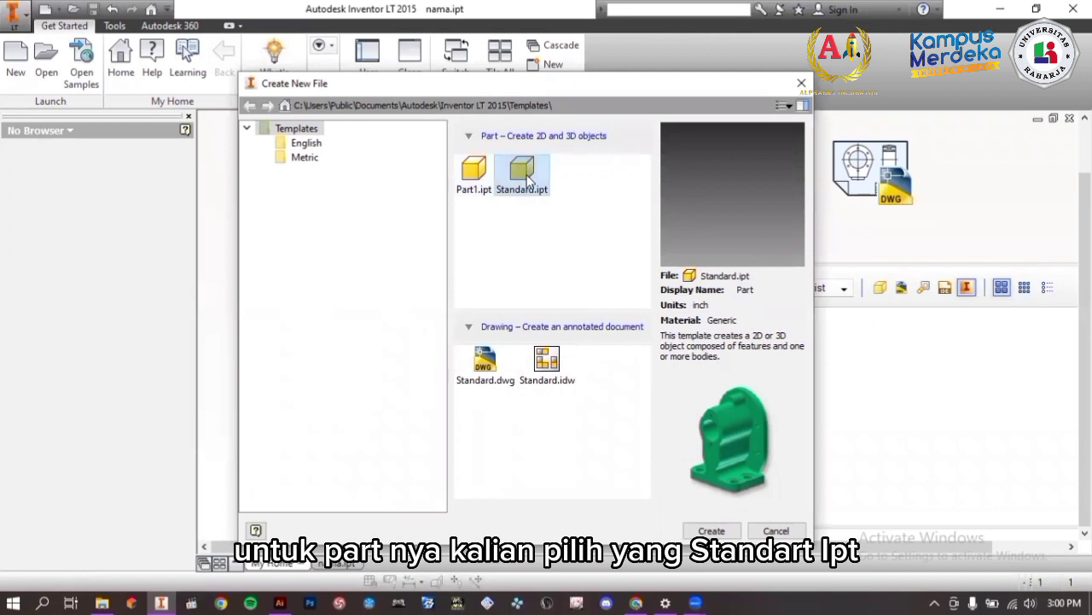
{"action": "left_click", "coordinate": [711, 531]}
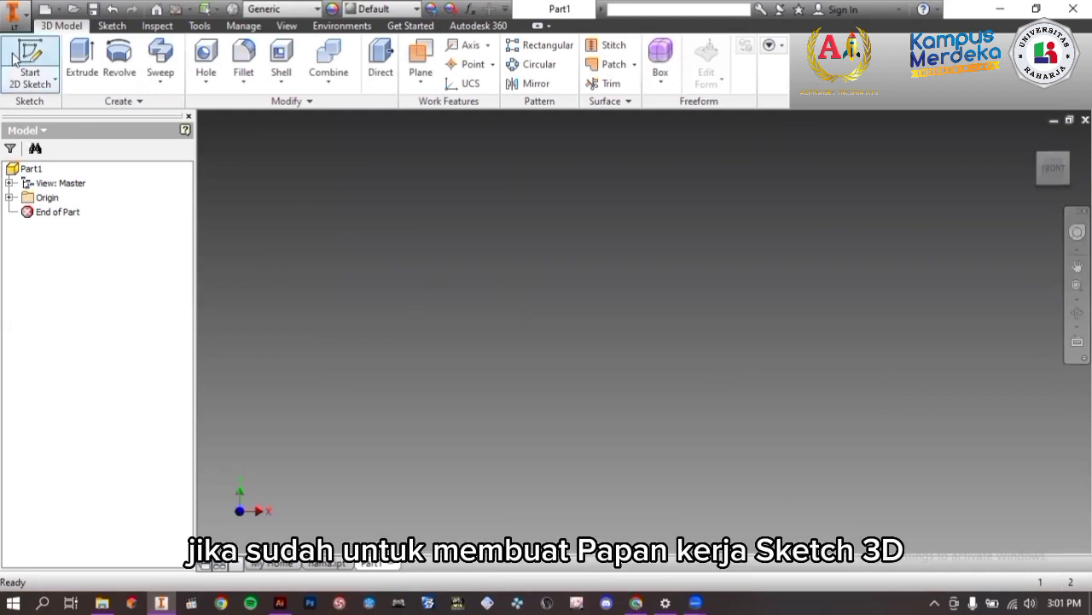
Start a 2D sketch on the YZ plane and place one copy of the image PAPAN NAMA.png near the origin.
{"action": "left_click", "coordinate": [47, 51]}
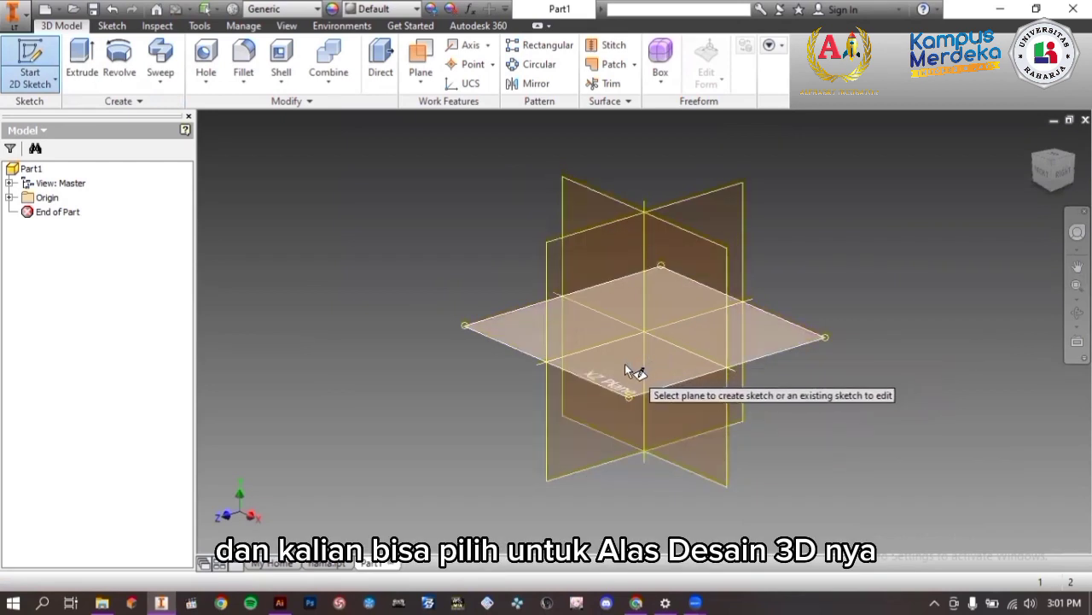
{"action": "left_click", "coordinate": [555, 293]}
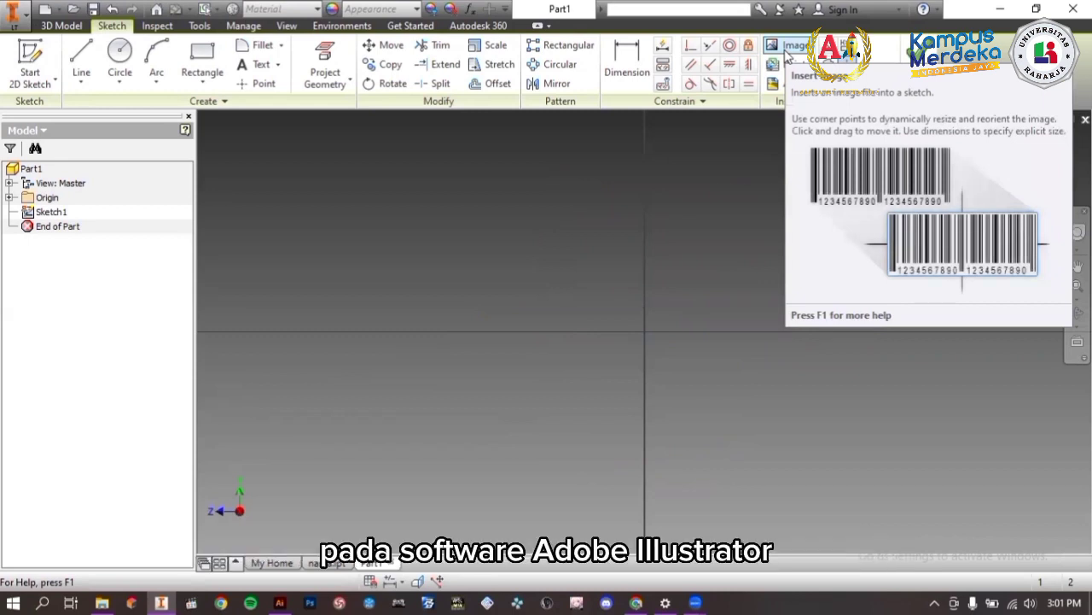
{"action": "left_click", "coordinate": [787, 51]}
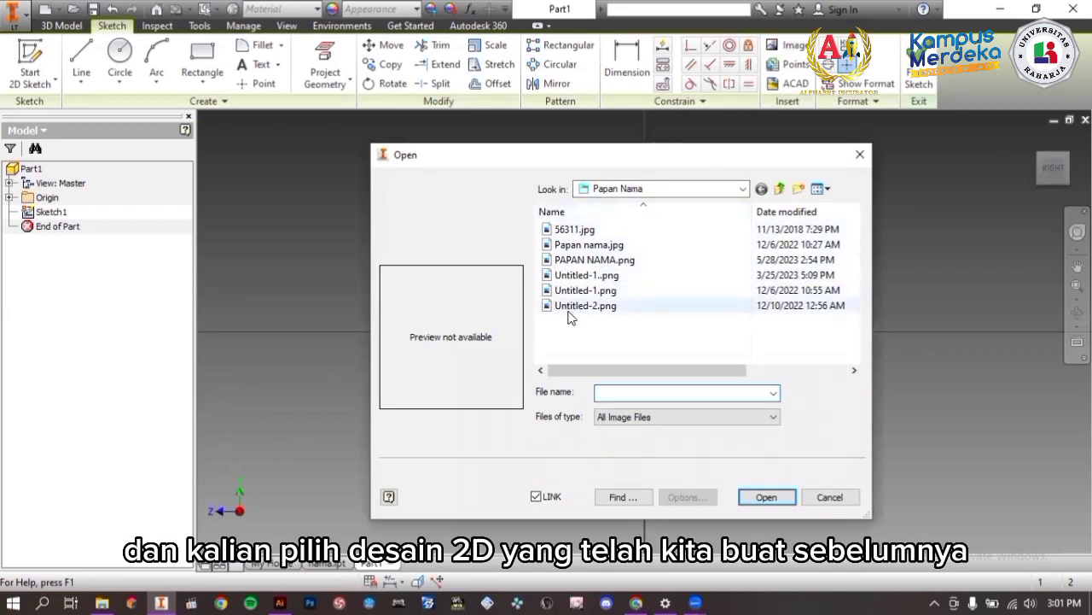
{"action": "left_click", "coordinate": [588, 260]}
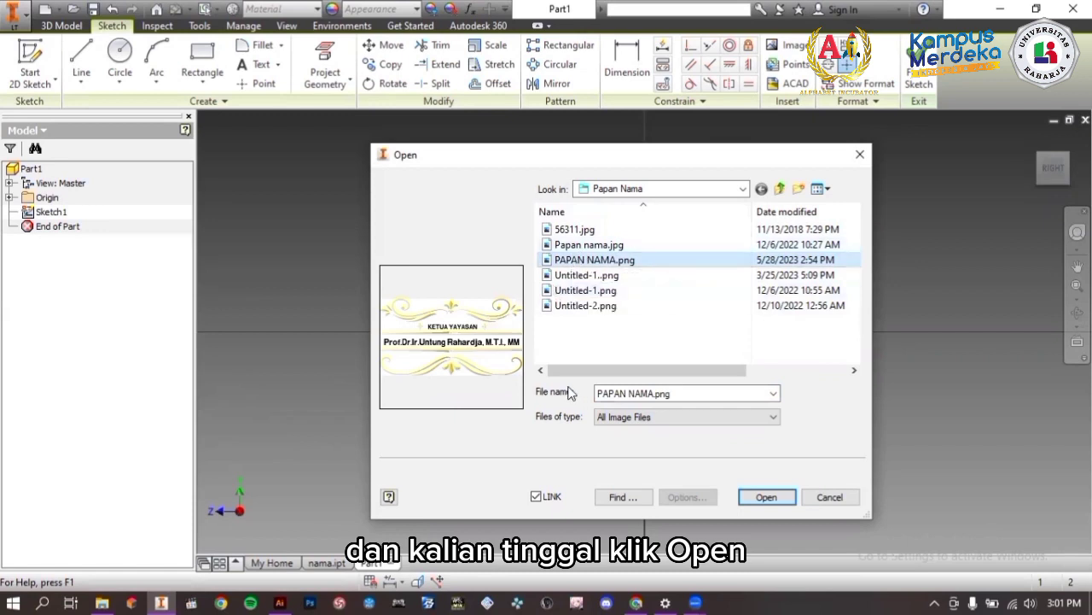
{"action": "left_click", "coordinate": [766, 498]}
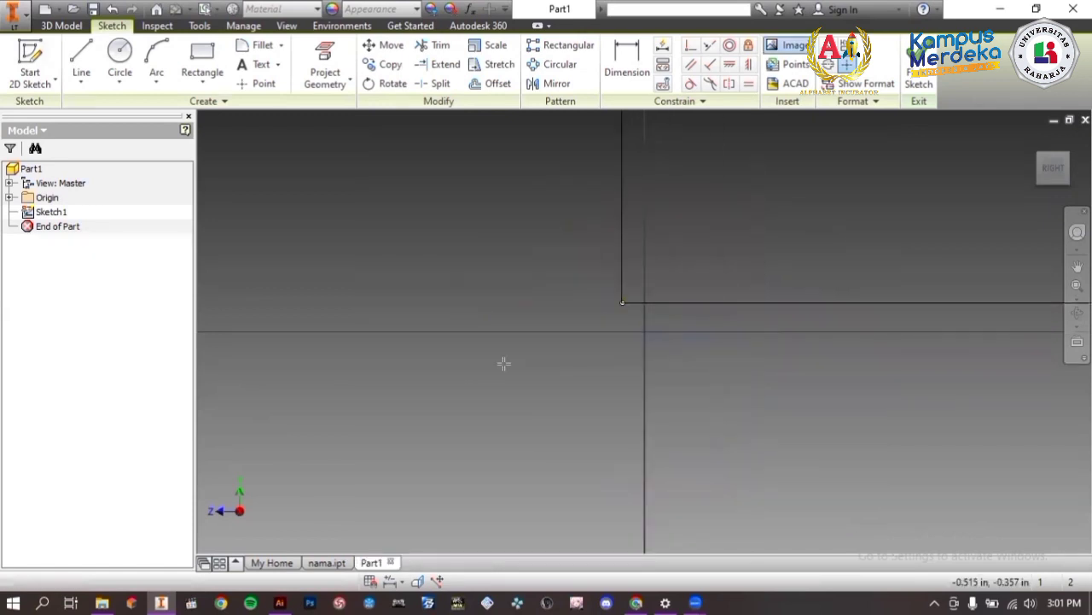
{"action": "scroll", "coordinate": [367, 435], "scroll_direction": "up", "scroll_amount": 6}
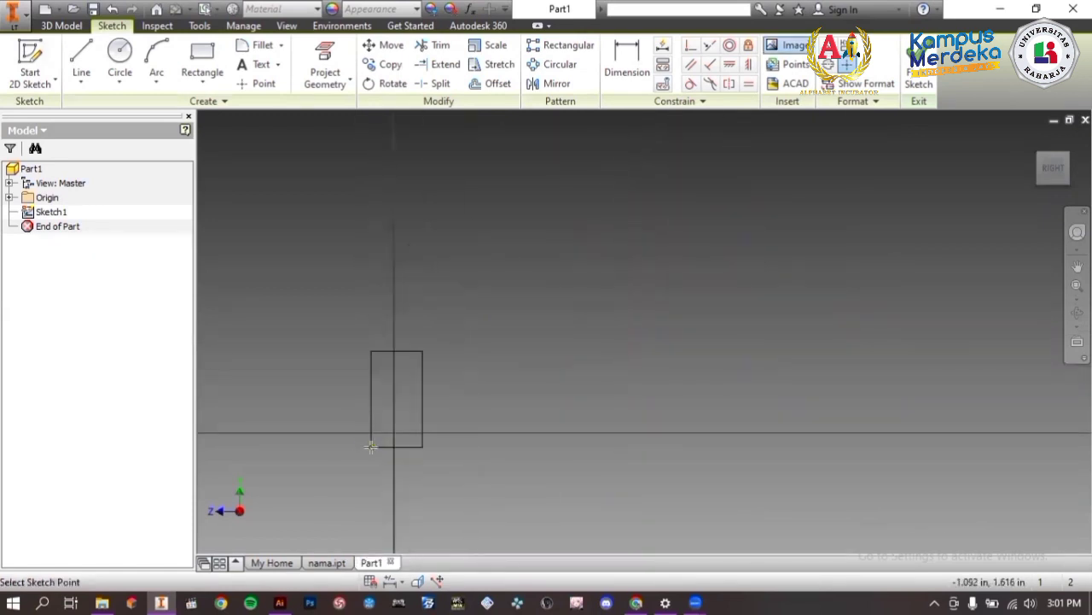
{"action": "left_click", "coordinate": [507, 402]}
{"action": "scroll", "coordinate": [451, 401], "scroll_direction": "up", "scroll_amount": 6}
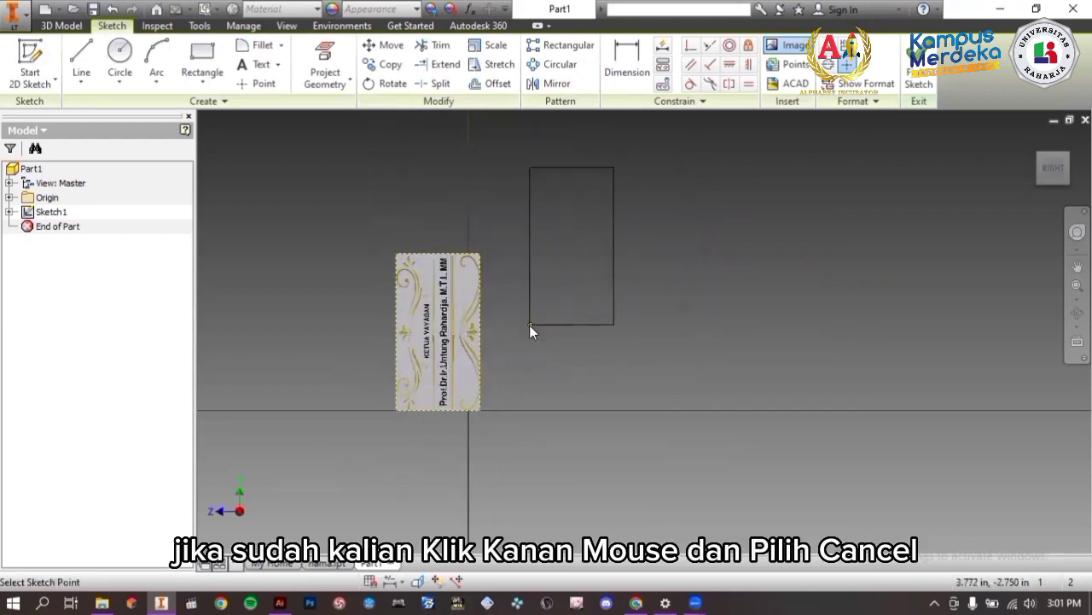
{"action": "right_click", "coordinate": [529, 324]}
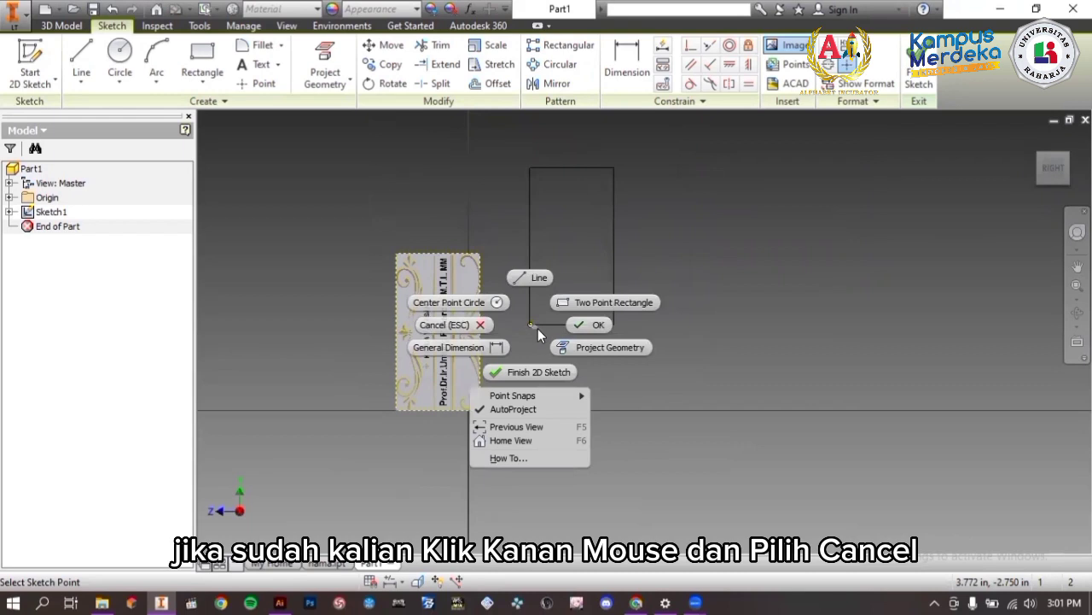
{"action": "left_click", "coordinate": [451, 331]}
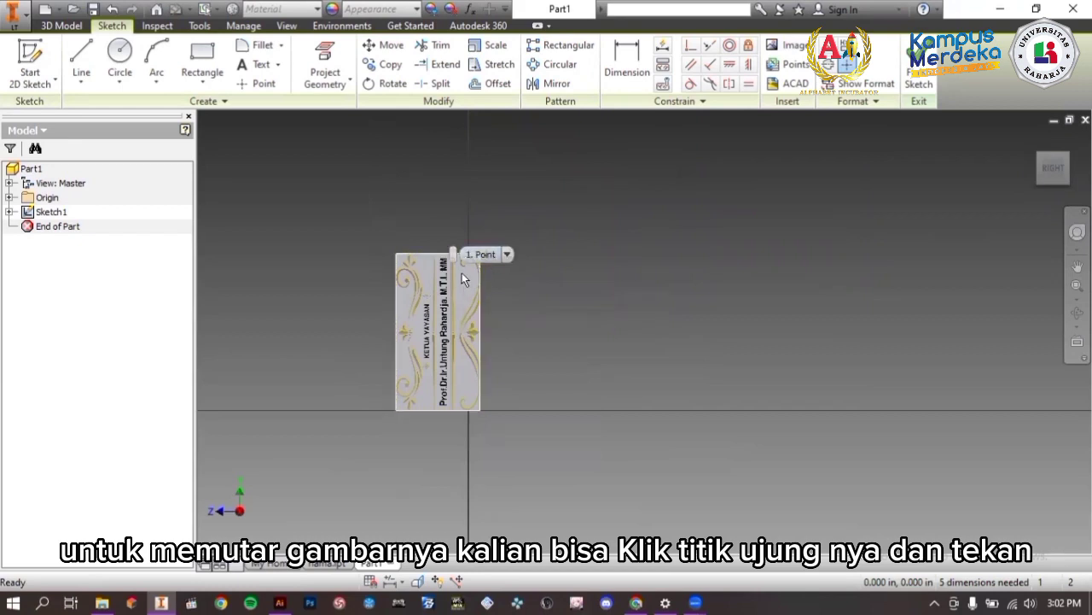
Rotate the nameplate image by its corner so its text reads horizontally, and enlarge it to about twice its size.
{"action": "scroll", "coordinate": [458, 282], "scroll_direction": "up", "scroll_amount": 2}
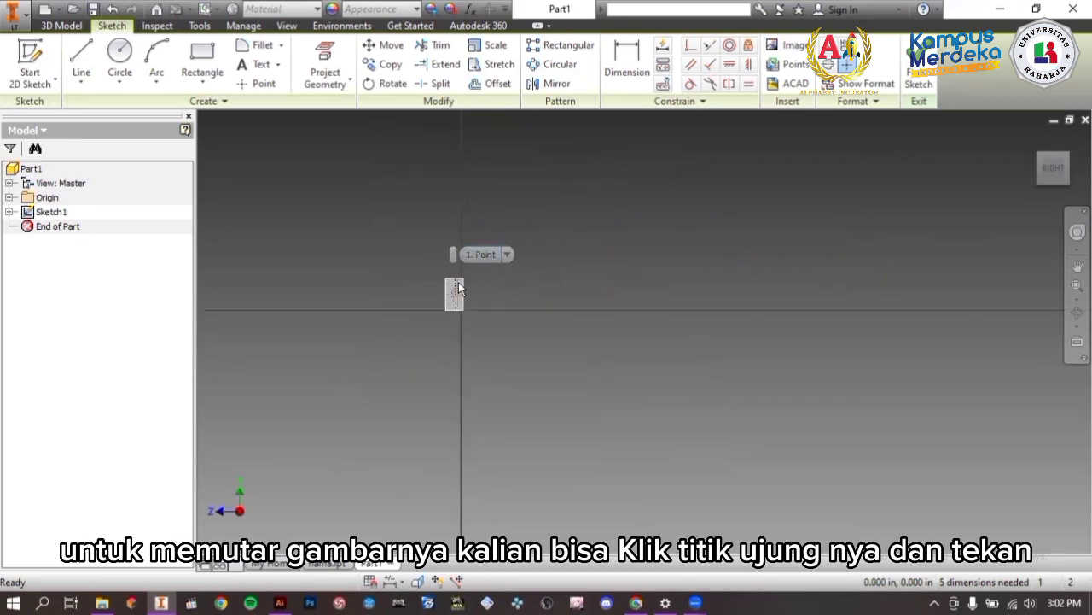
{"action": "left_click", "coordinate": [489, 244]}
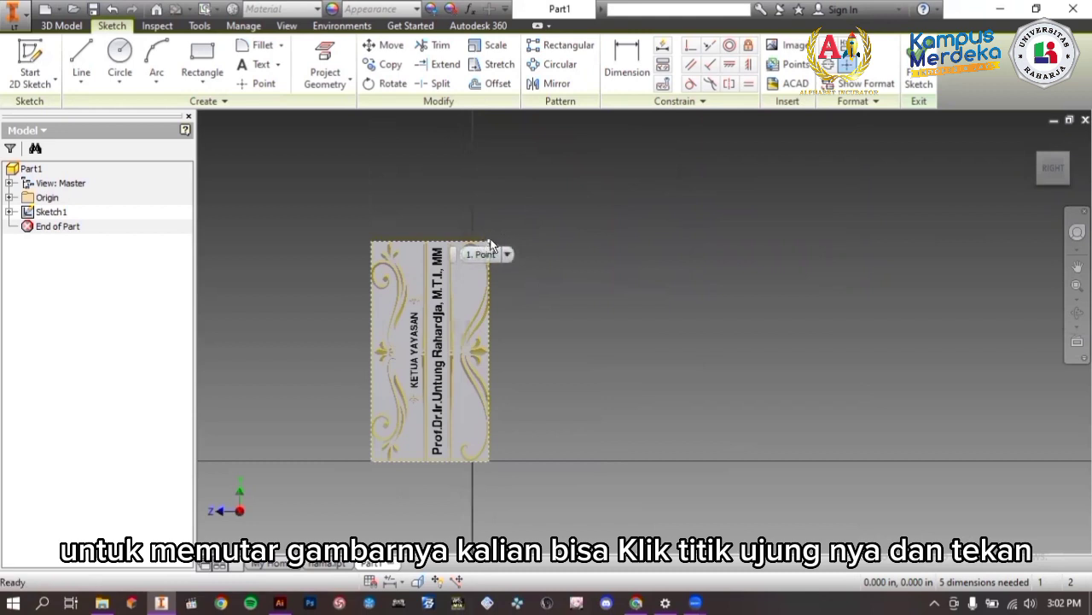
{"action": "mouse_move", "coordinate": [489, 244]}
{"action": "left_mouse_down"}
{"action": "mouse_move", "coordinate": [583, 275]}
{"action": "mouse_move", "coordinate": [640, 390]}
{"action": "mouse_move", "coordinate": [696, 435]}
{"action": "mouse_move", "coordinate": [920, 461]}
{"action": "left_mouse_up"}
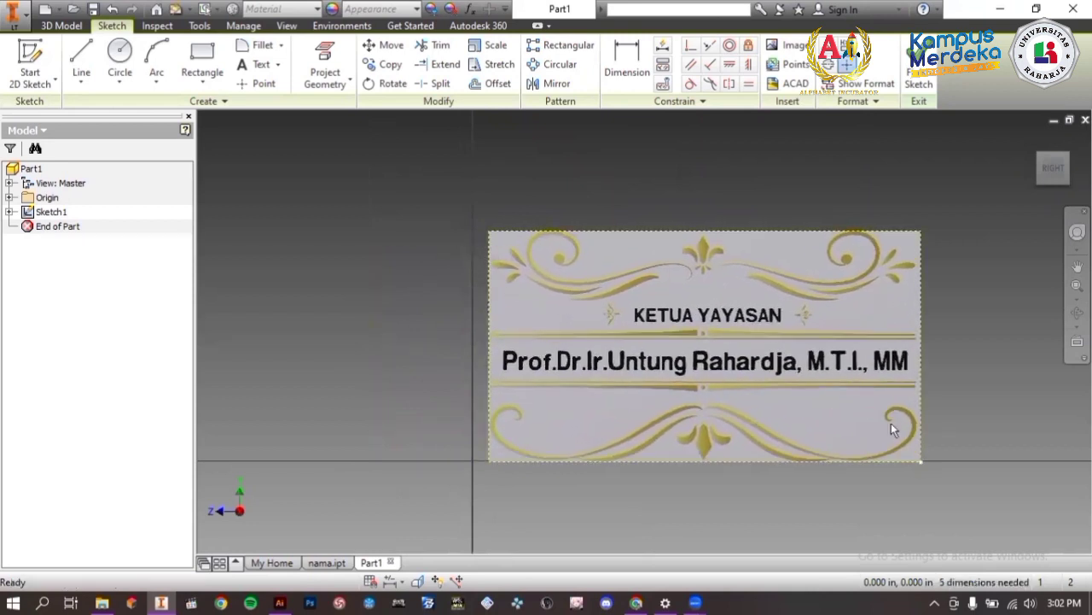
Trace the straight outer edge of the P's stem in "Prof" with a vertical line from its foot up to its head.
{"action": "scroll", "coordinate": [305, 310], "scroll_direction": "down", "scroll_amount": 3}
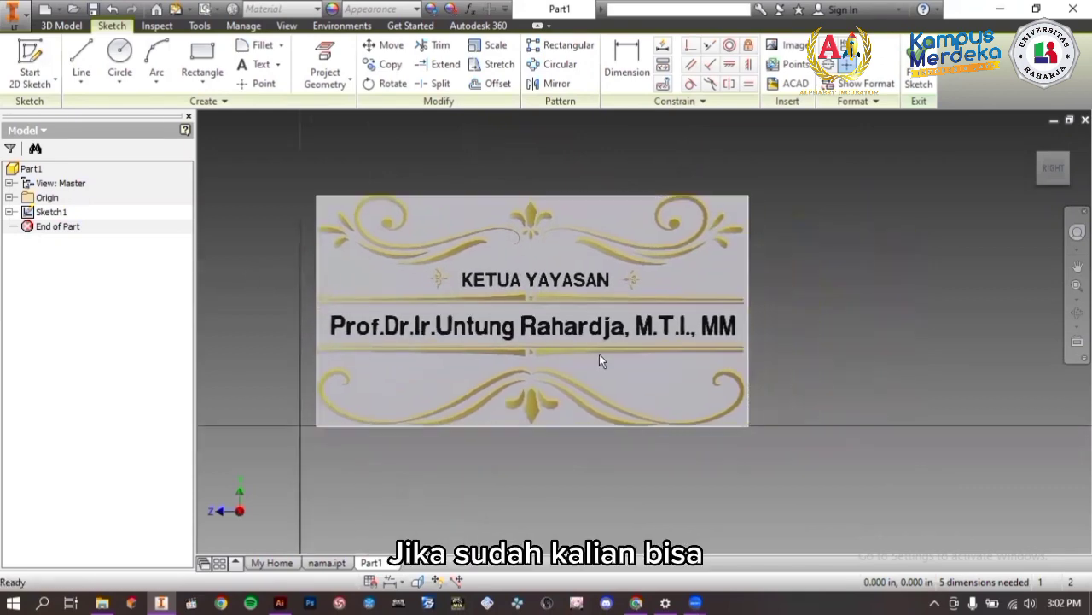
{"action": "scroll", "coordinate": [413, 349], "scroll_direction": "down", "scroll_amount": 3}
{"action": "scroll", "coordinate": [346, 378], "scroll_direction": "up", "scroll_amount": 1}
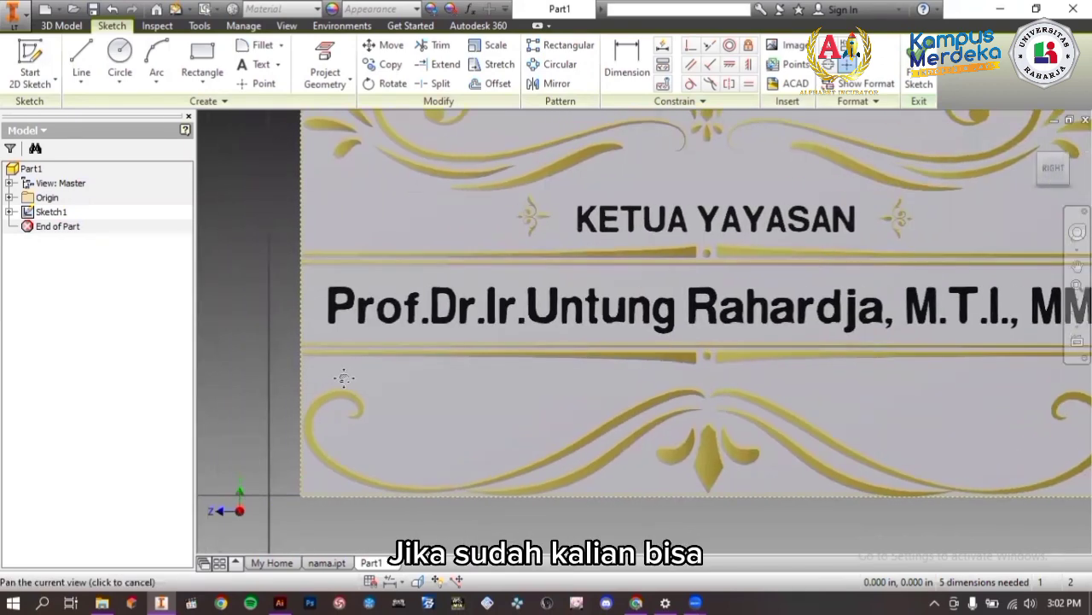
{"action": "scroll", "coordinate": [340, 380], "scroll_direction": "up", "scroll_amount": 3}
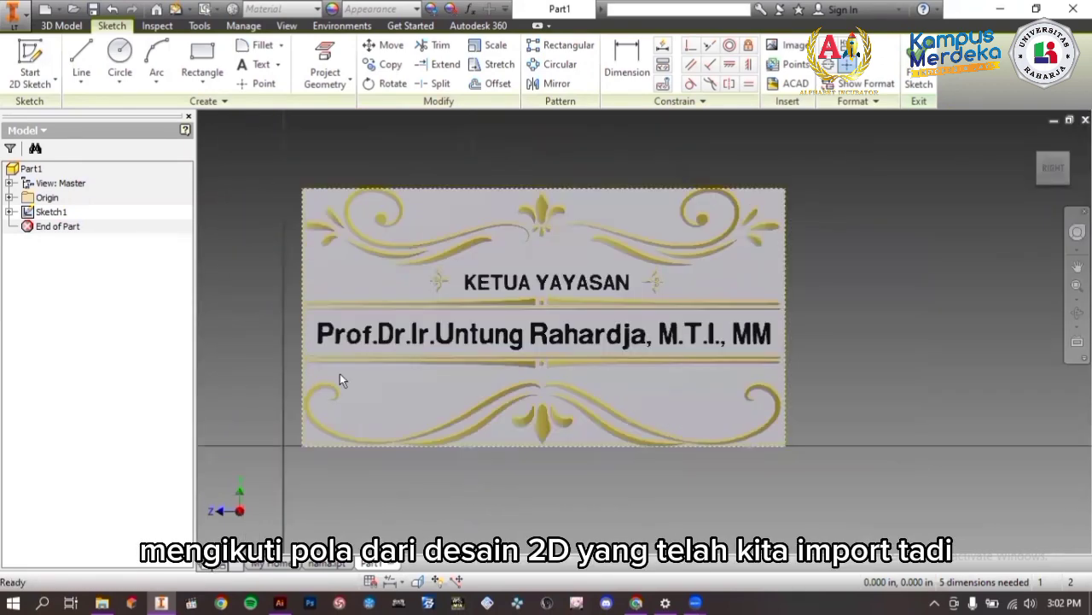
{"action": "left_click", "coordinate": [91, 60]}
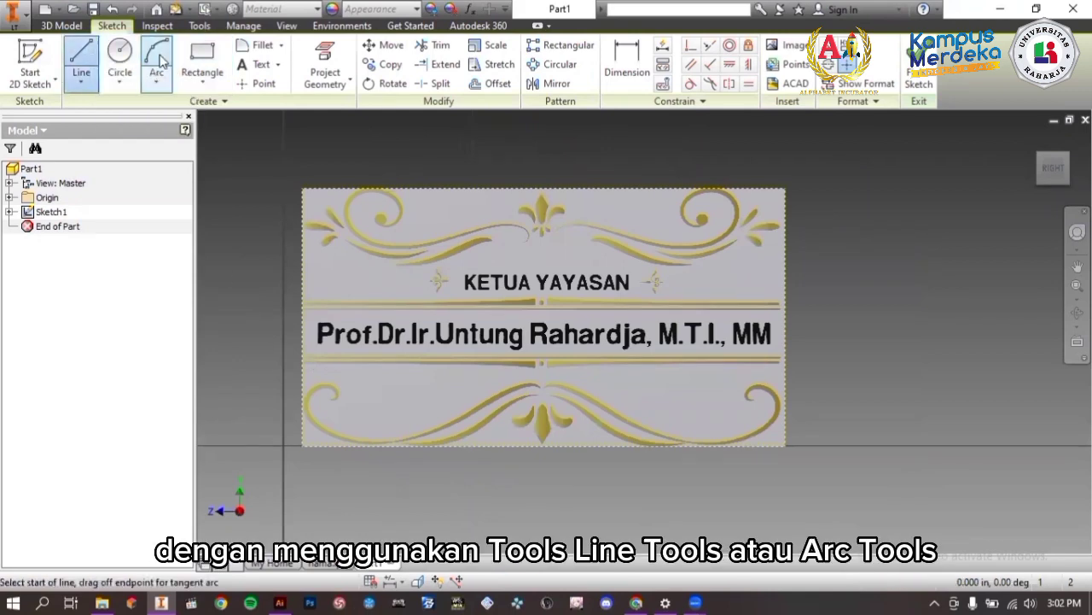
{"action": "left_click", "coordinate": [159, 56]}
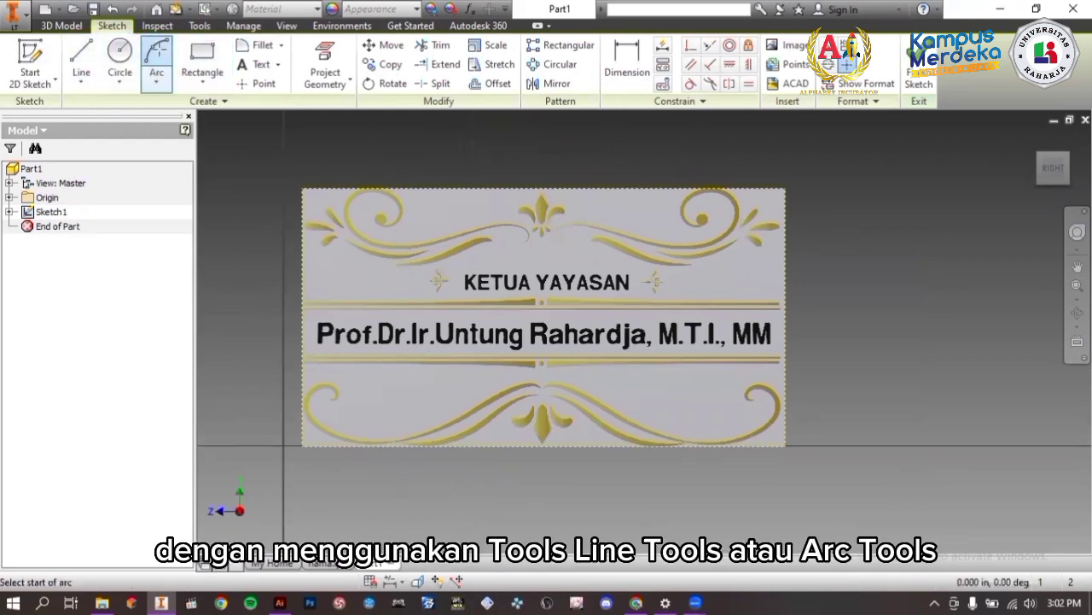
{"action": "left_click", "coordinate": [79, 53]}
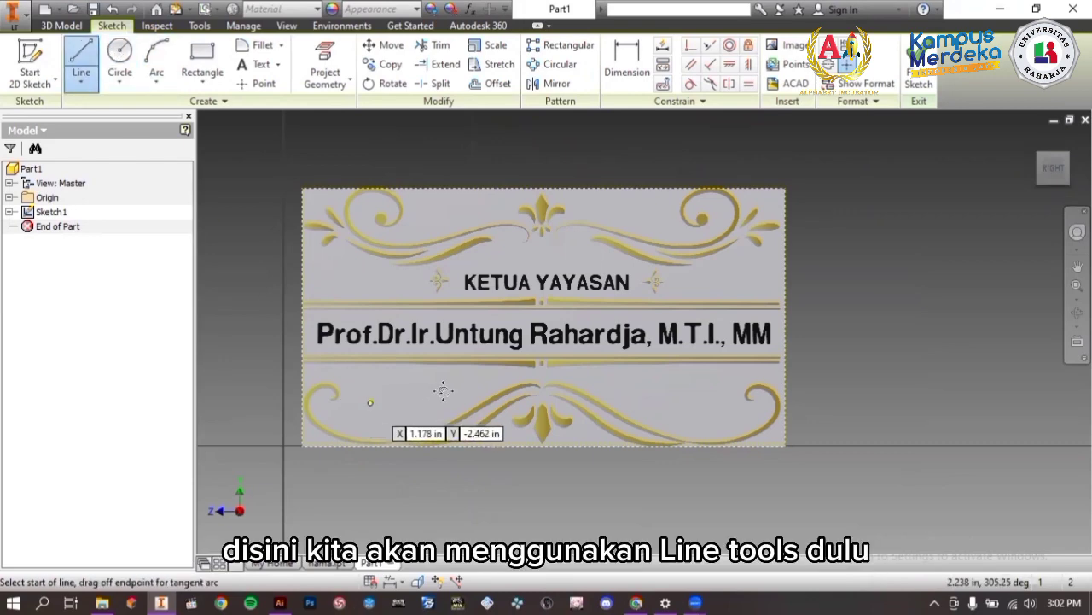
{"action": "middle_click_drag", "start_coordinate": [444, 390], "coordinate": [478, 390]}
{"action": "scroll", "coordinate": [420, 349], "scroll_direction": "up", "scroll_amount": 5}
{"action": "scroll", "coordinate": [435, 329], "scroll_direction": "down", "scroll_amount": 3}
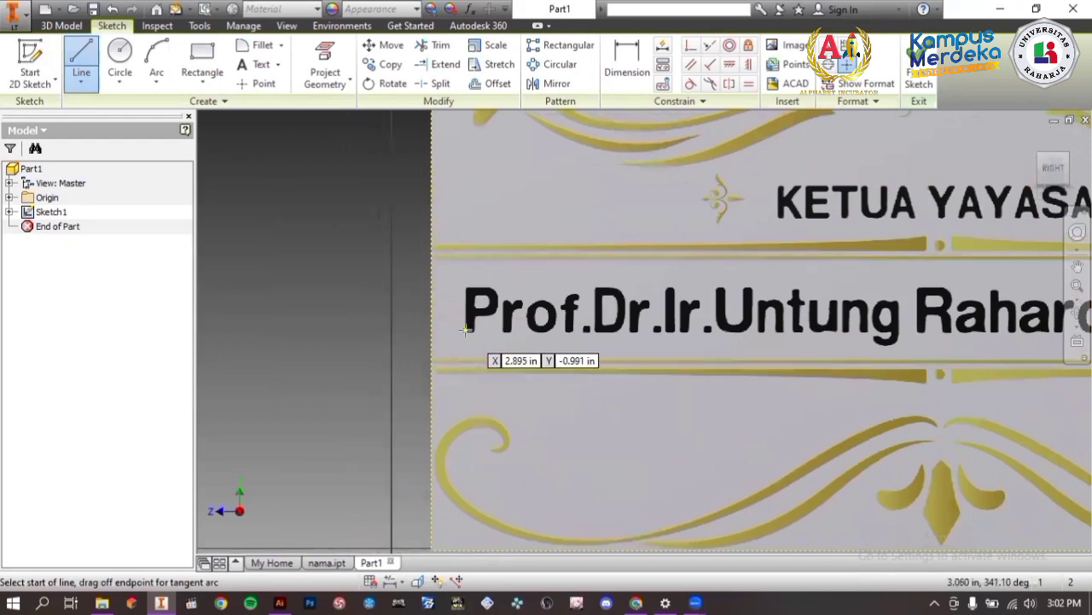
{"action": "scroll", "coordinate": [461, 344], "scroll_direction": "up", "scroll_amount": 4}
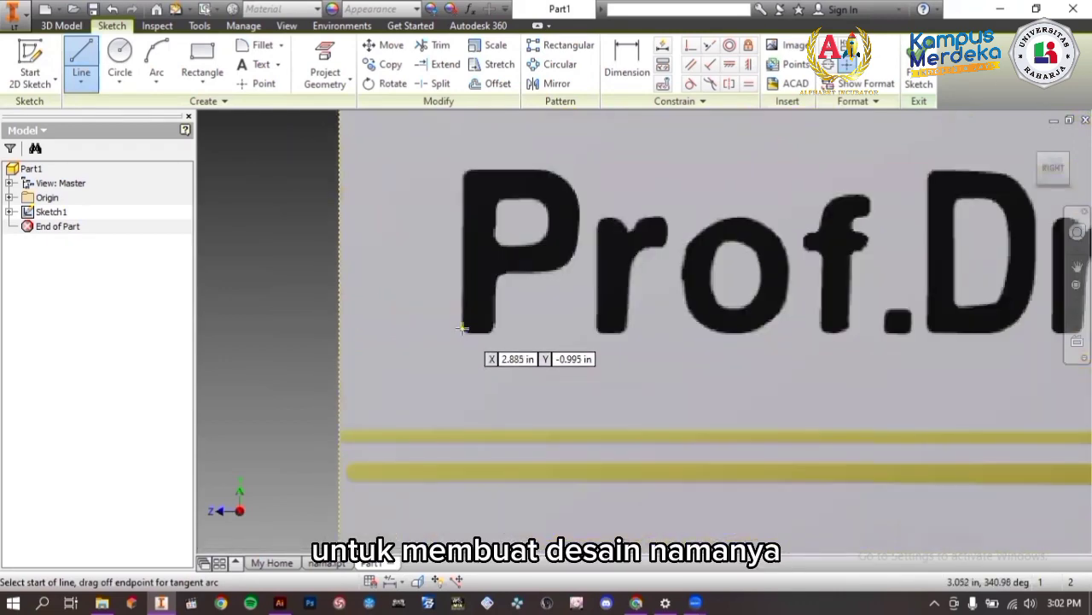
{"action": "left_click", "coordinate": [463, 325]}
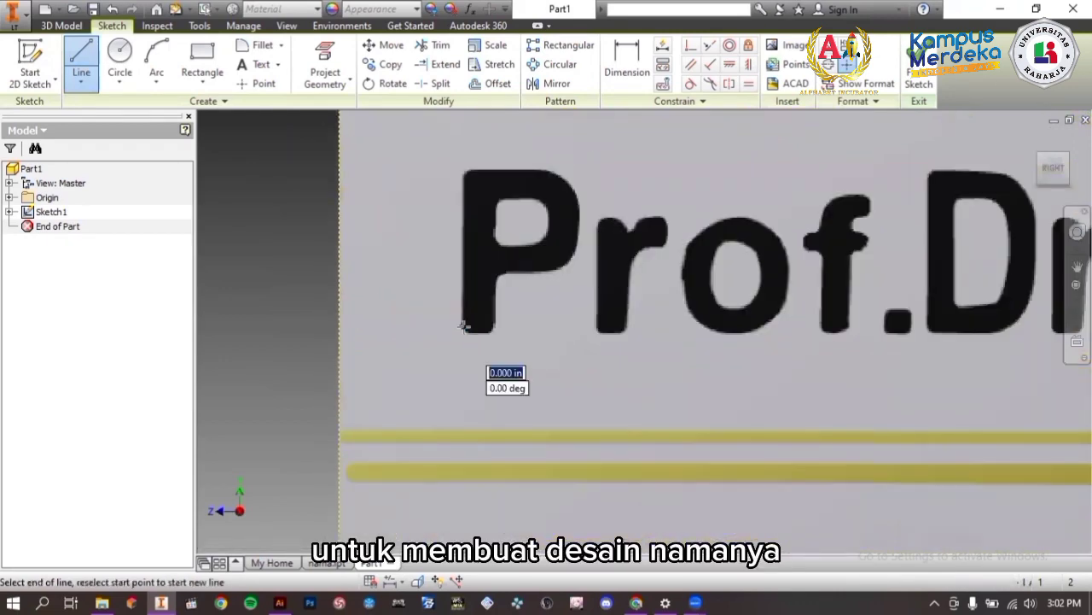
{"action": "left_click", "coordinate": [464, 177]}
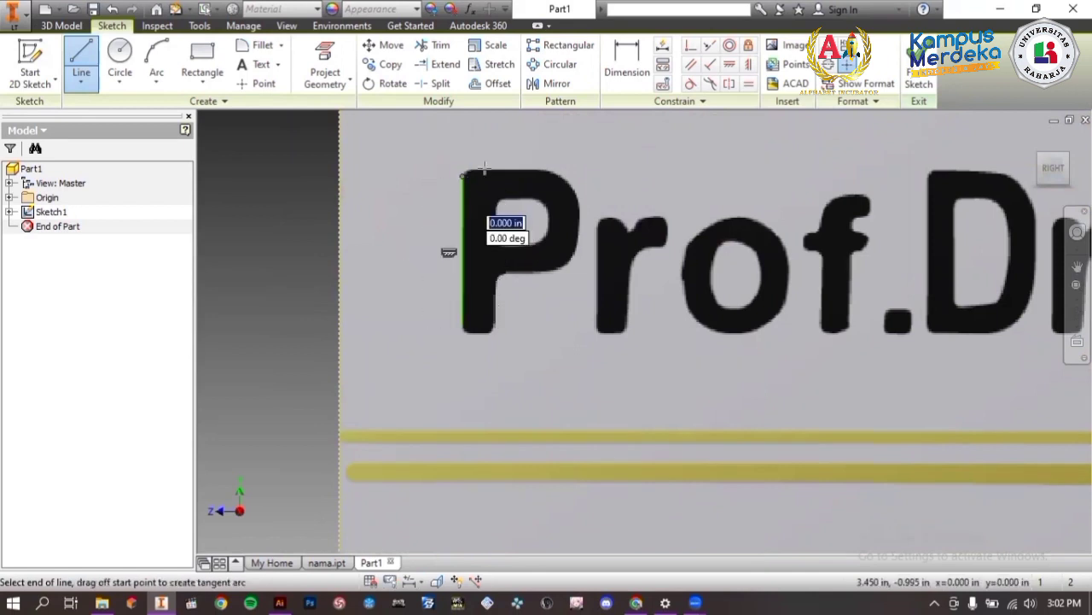
Continue the P's outline with a three-point arc over its upper-left corner and a straight line along its top edge.
{"action": "left_click", "coordinate": [156, 72]}
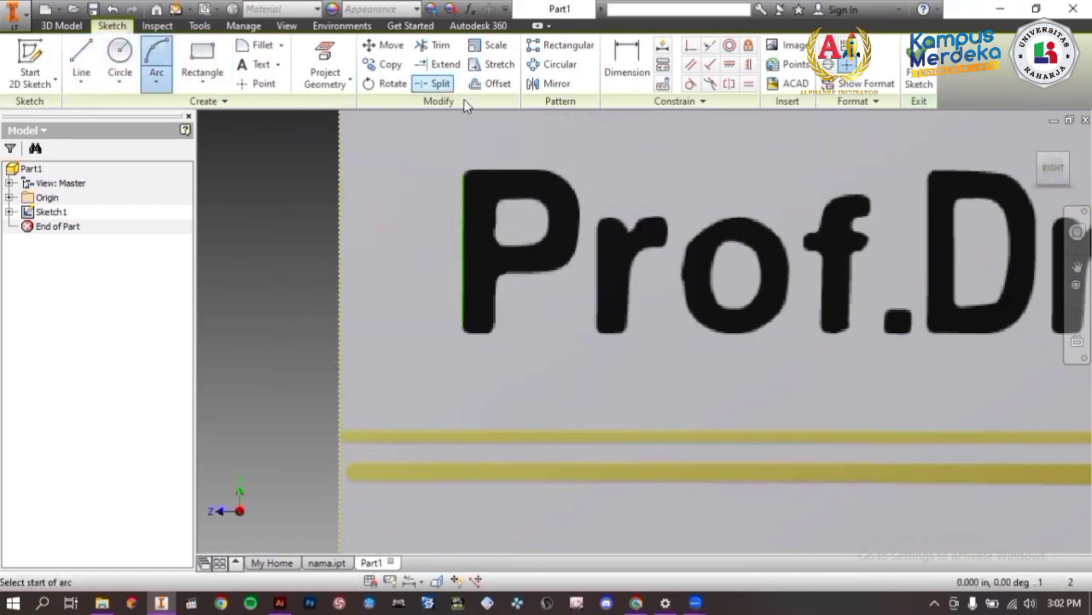
{"action": "left_click", "coordinate": [463, 177]}
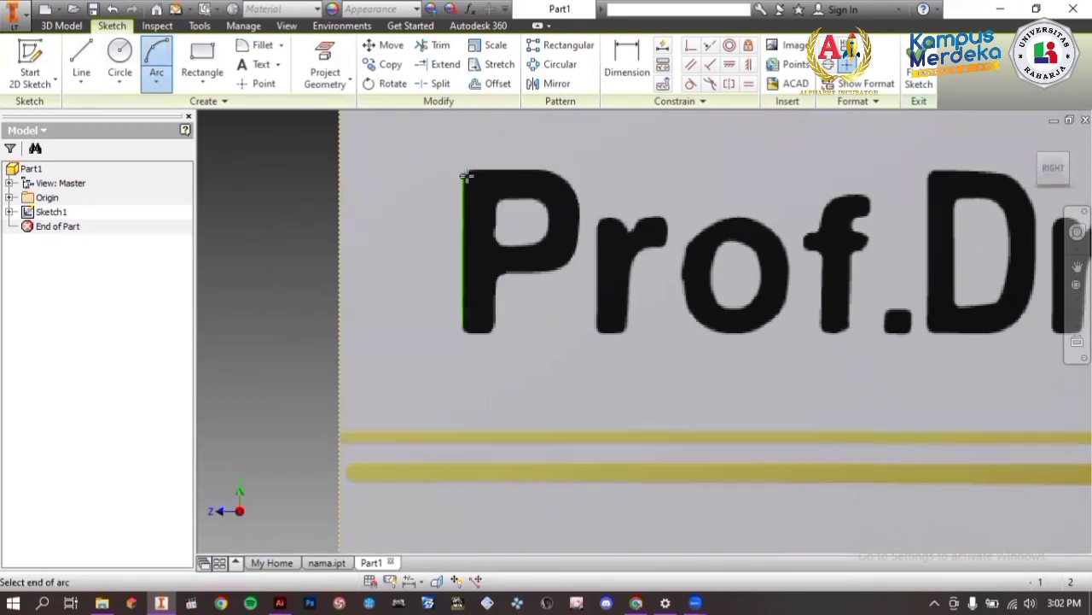
{"action": "left_click", "coordinate": [511, 171]}
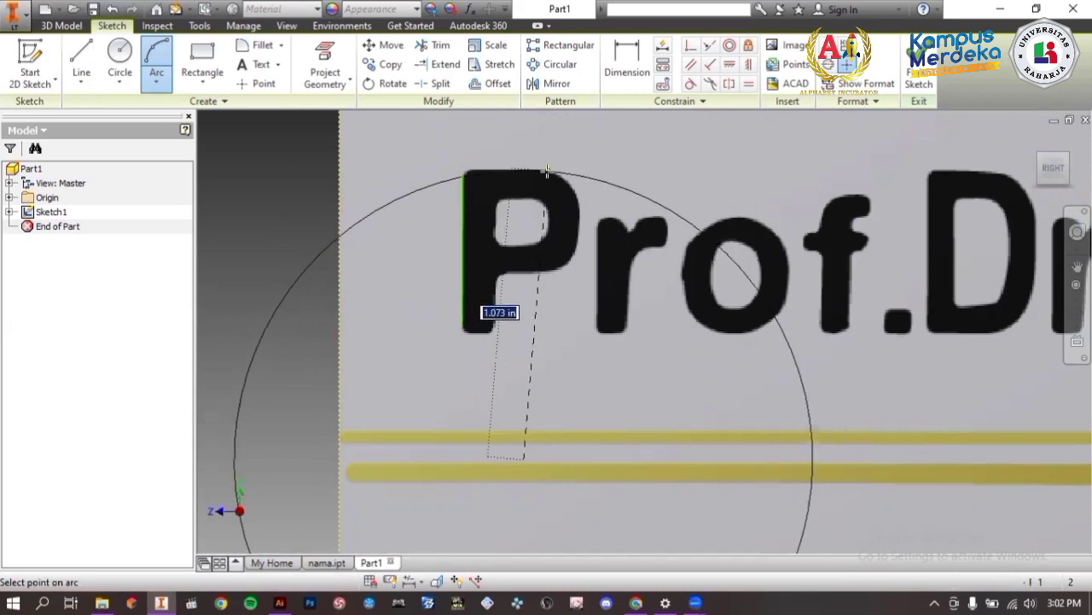
{"action": "scroll", "coordinate": [503, 171], "scroll_direction": "up", "scroll_amount": 5}
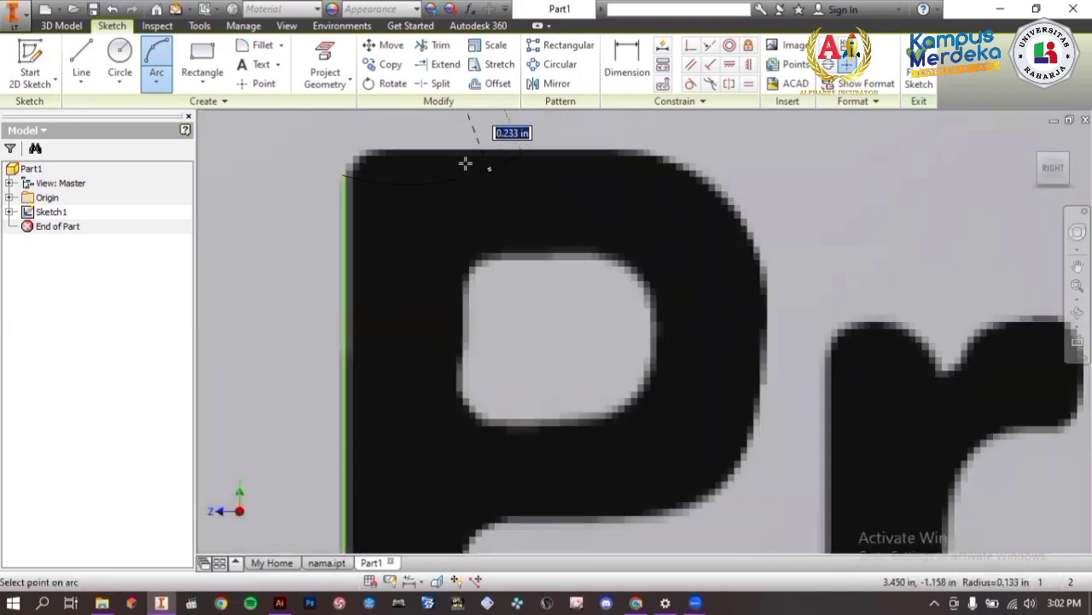
{"action": "left_click", "coordinate": [391, 159]}
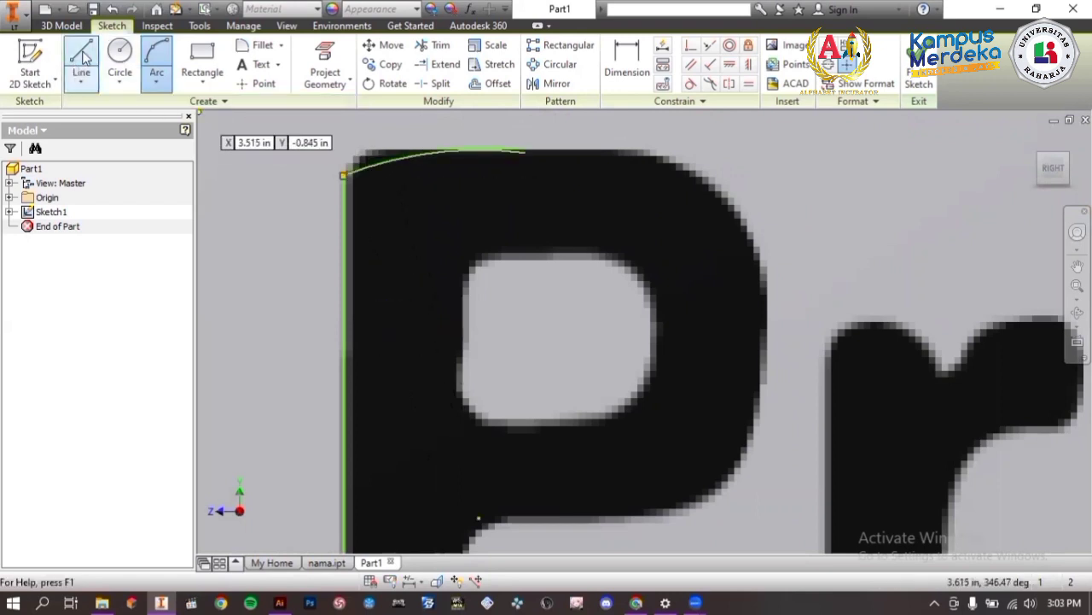
{"action": "key", "text": "l"}
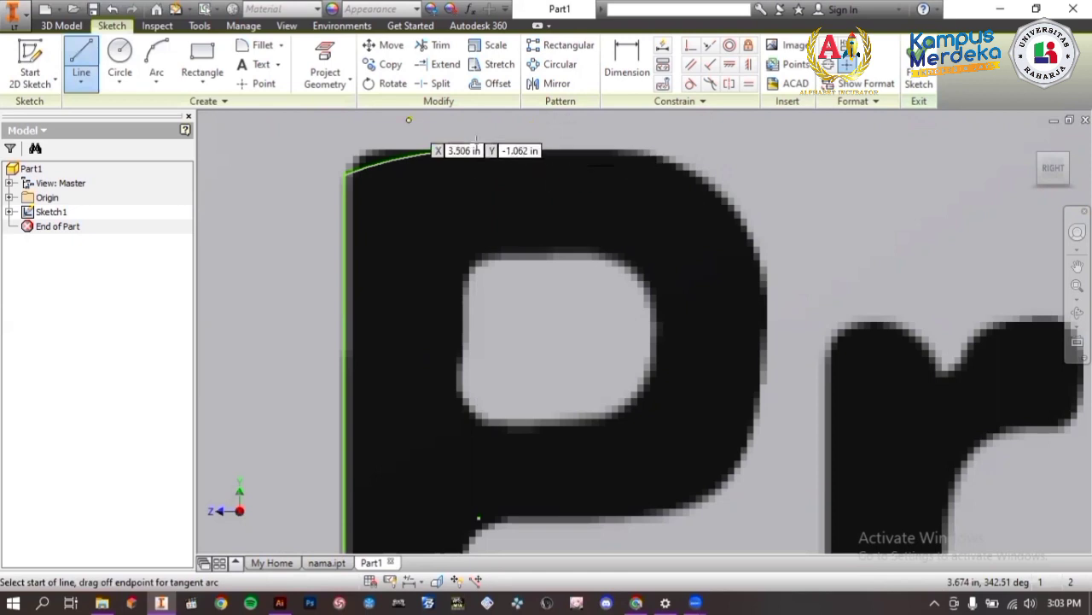
{"action": "left_click", "coordinate": [524, 152]}
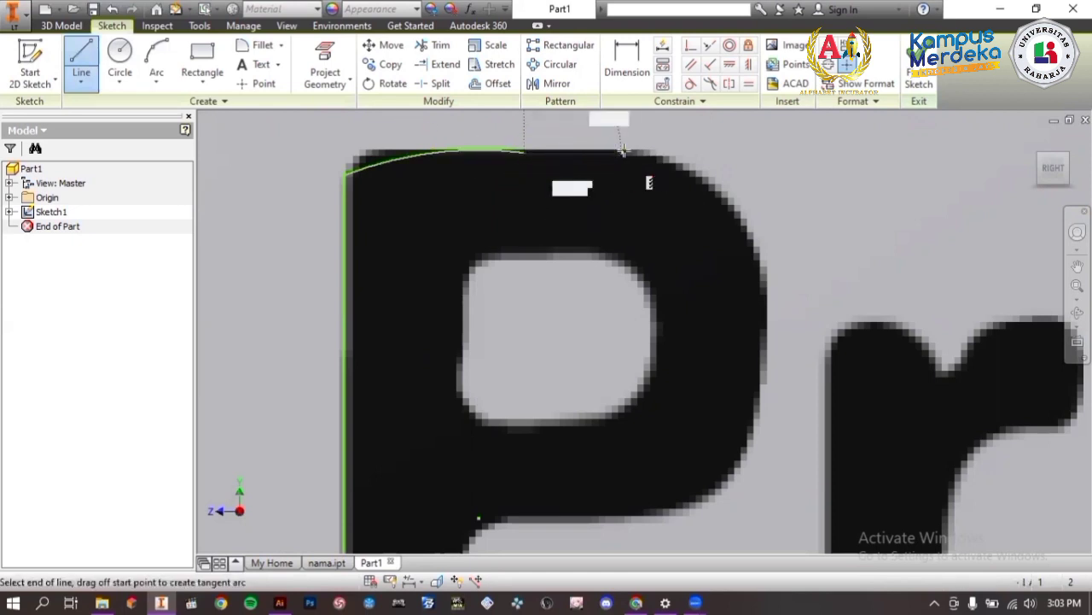
Trace the P's rounded outer bowl with a three-point arc from the end of its top edge to the bowl's underside.
{"action": "left_click", "coordinate": [156, 57]}
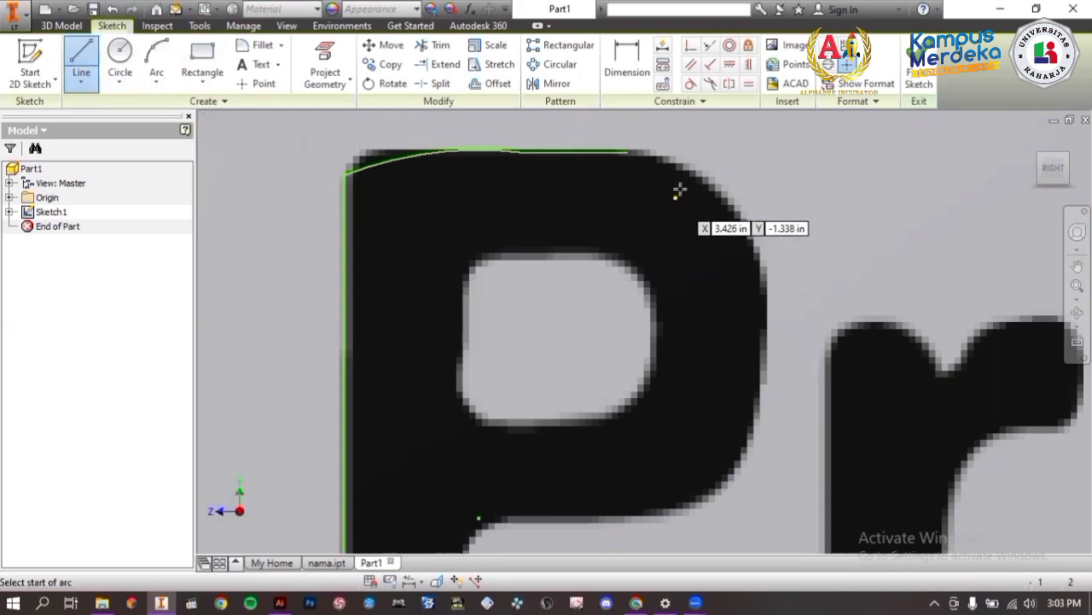
{"action": "left_click", "coordinate": [628, 153]}
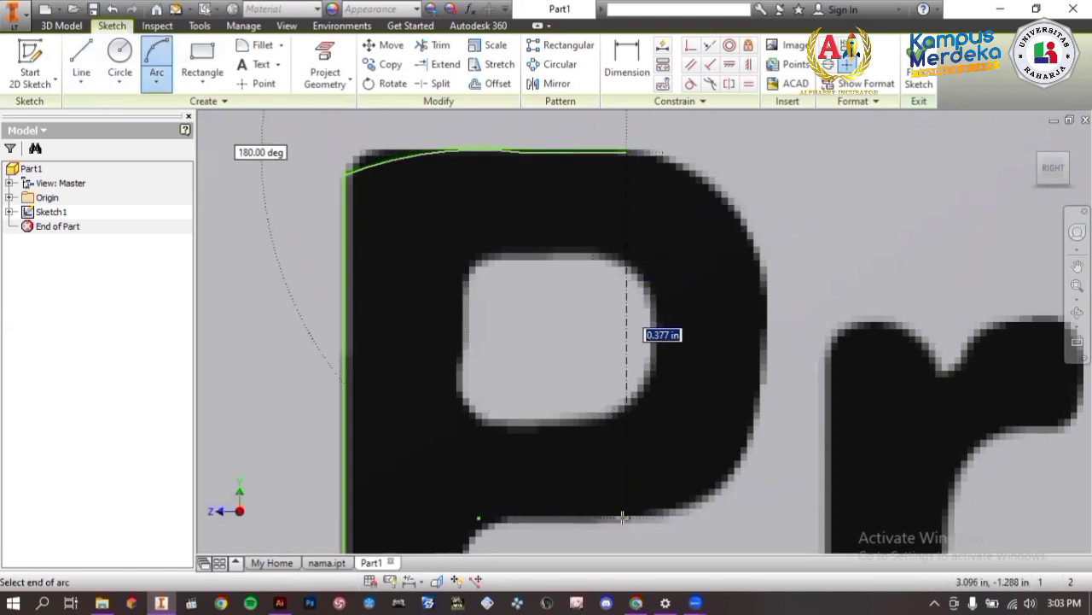
{"action": "left_click", "coordinate": [623, 516]}
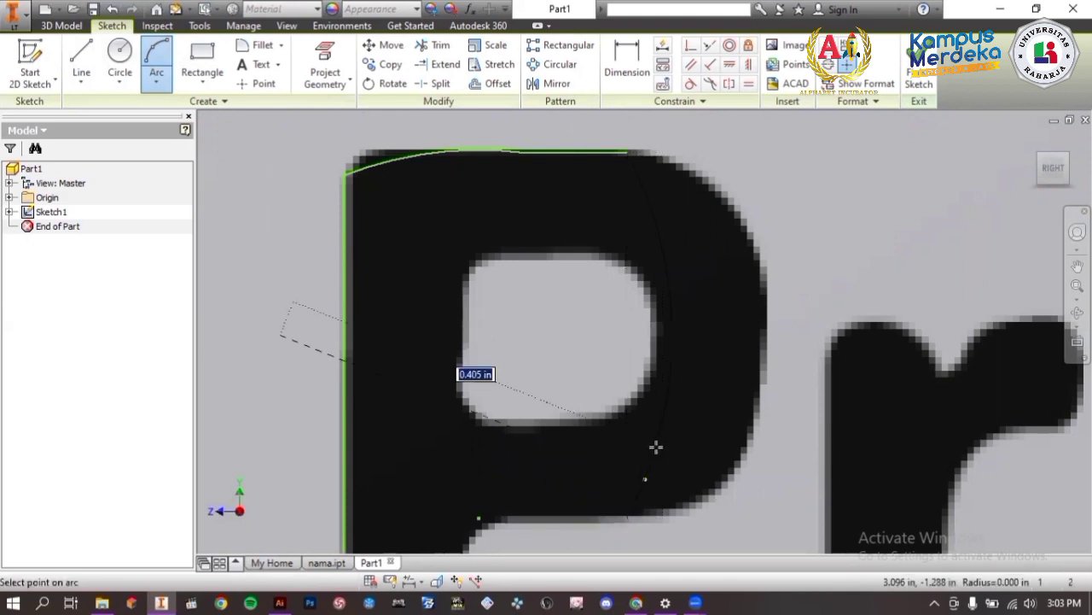
{"action": "left_click", "coordinate": [768, 376]}
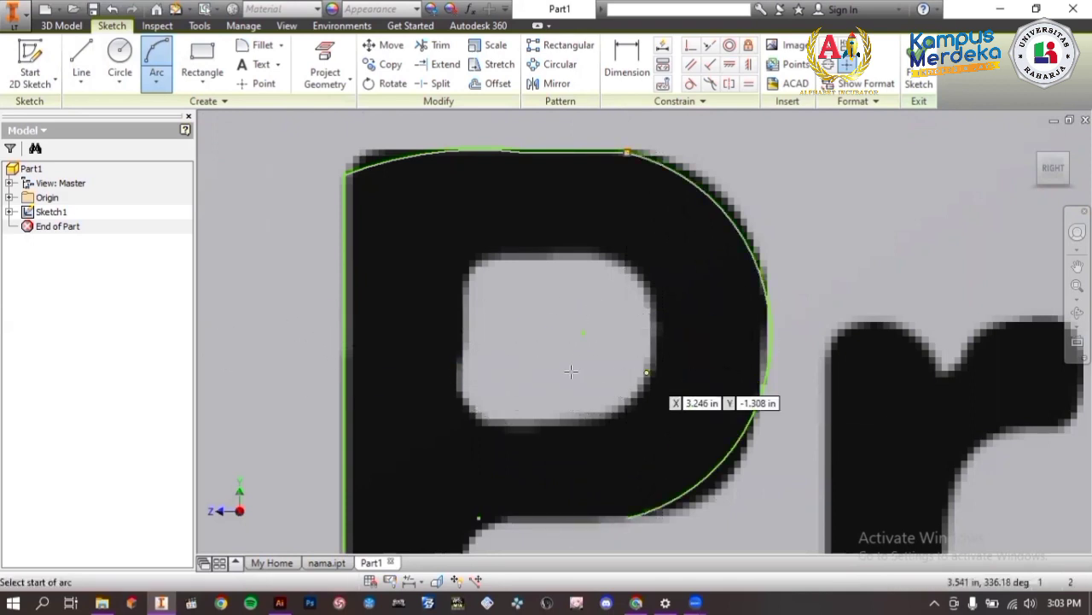
Trace the underside of the P's bowl with a horizontal line and round the inner corner into the stem with a small three-point arc.
{"action": "scroll", "coordinate": [568, 371], "scroll_direction": "up", "scroll_amount": 2}
{"action": "middle_click_drag", "start_coordinate": [553, 401], "coordinate": [558, 232]}
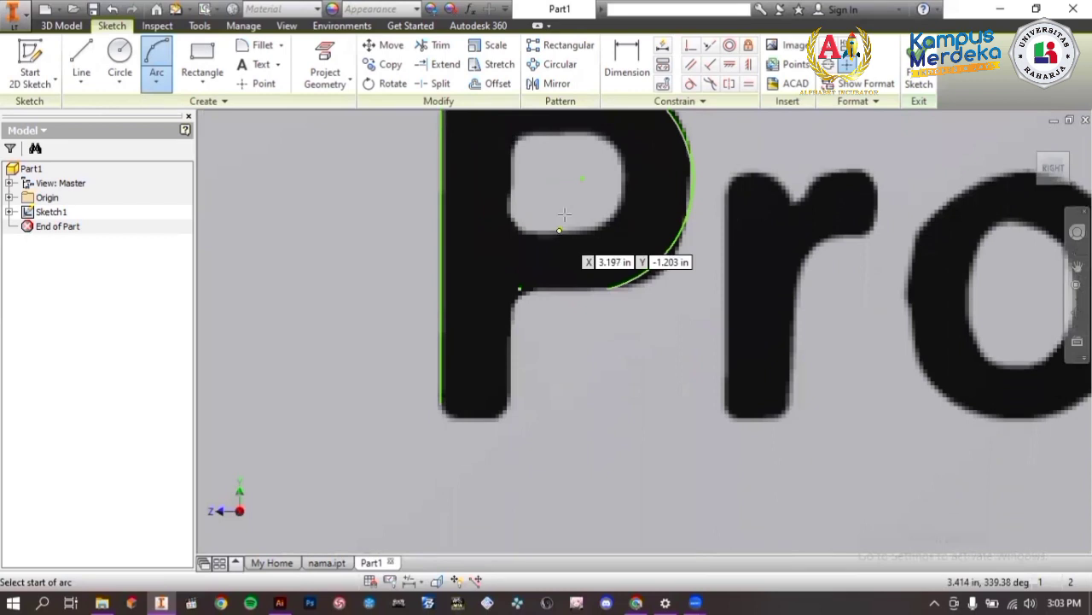
{"action": "left_click", "coordinate": [85, 60]}
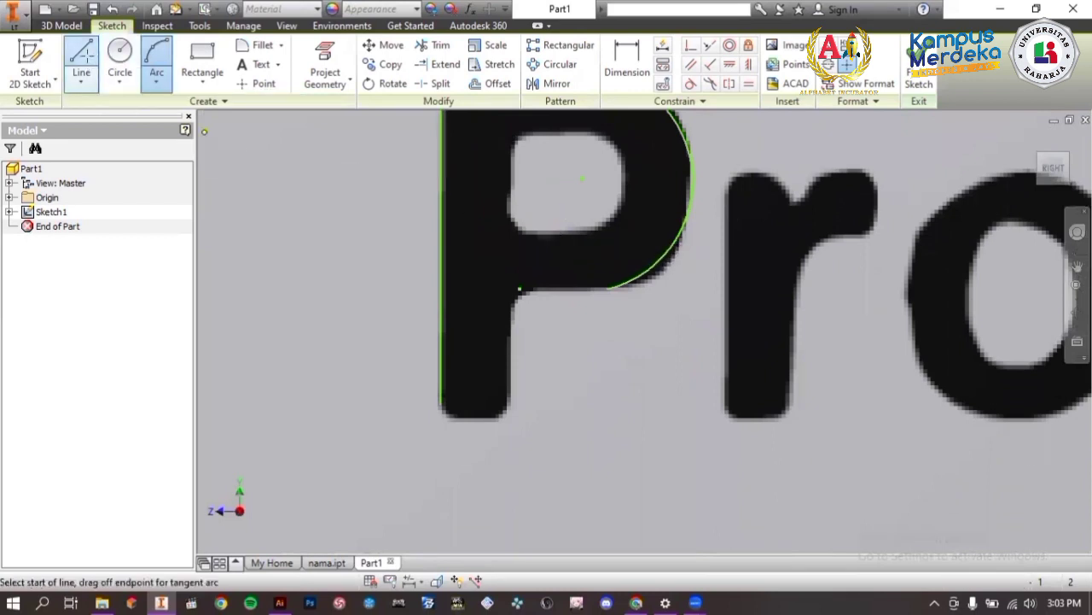
{"action": "left_click", "coordinate": [607, 287]}
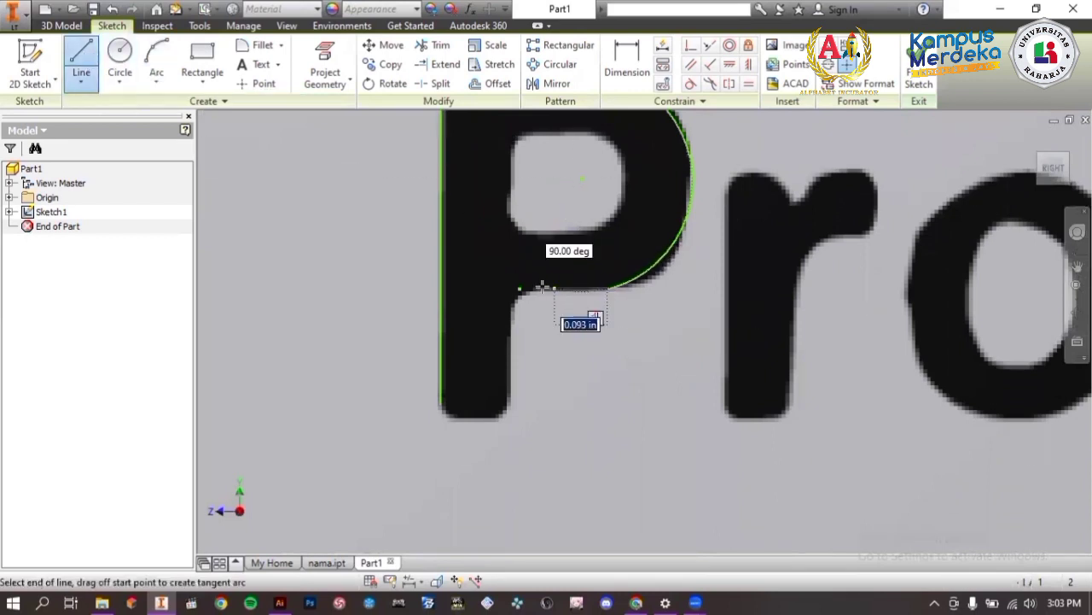
{"action": "left_click", "coordinate": [520, 288]}
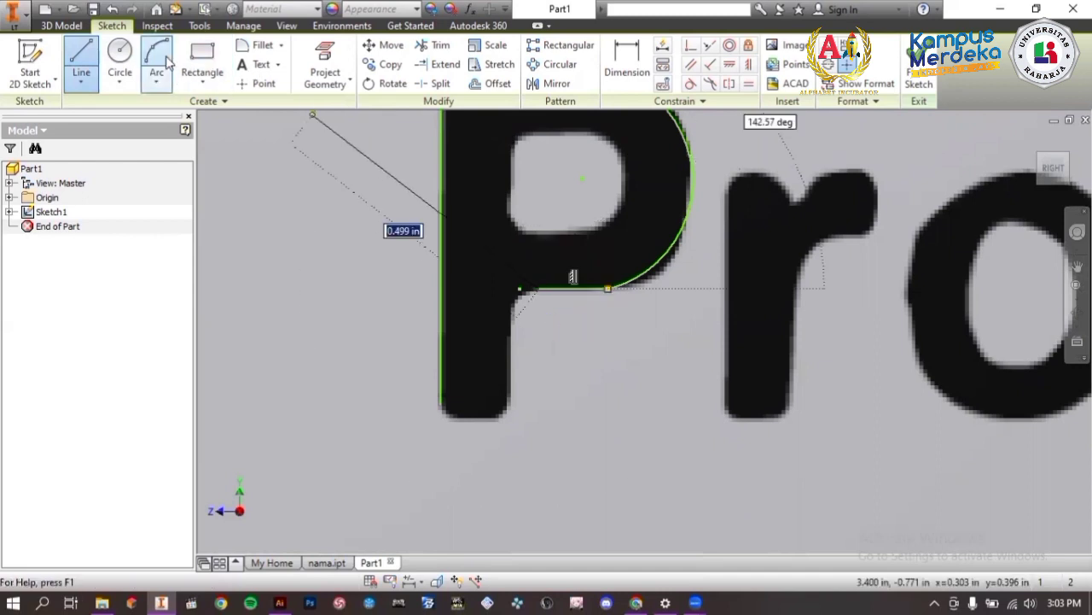
{"action": "left_click", "coordinate": [520, 288]}
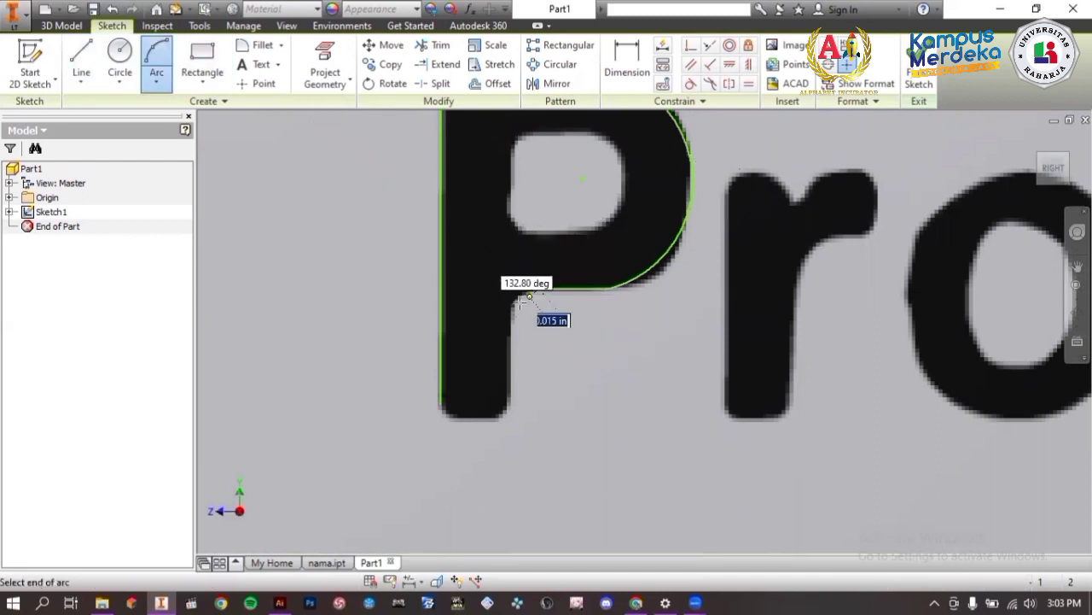
{"action": "left_click", "coordinate": [511, 312]}
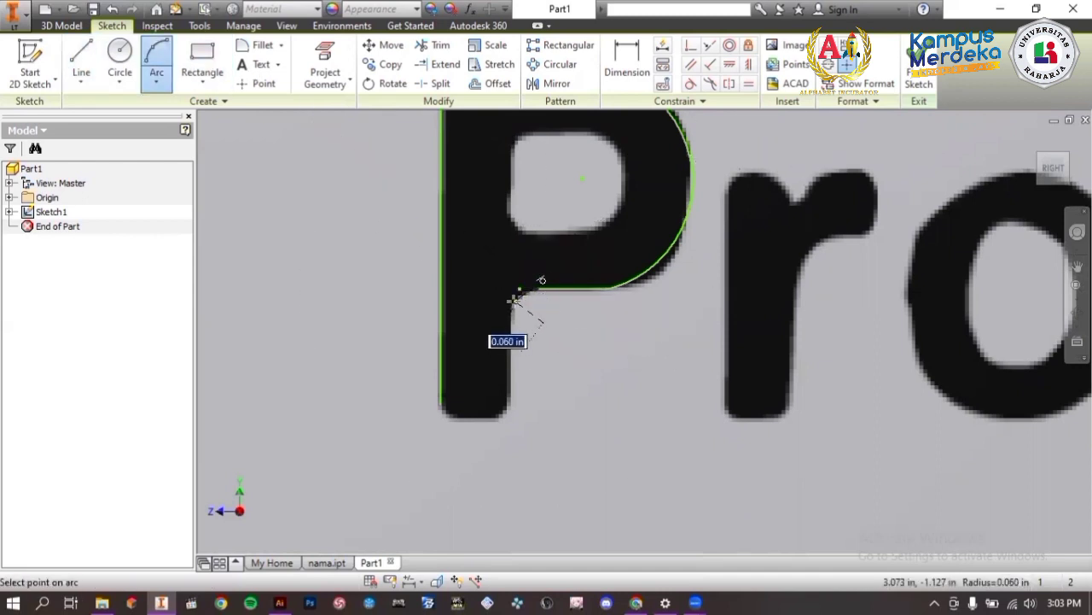
{"action": "left_click", "coordinate": [516, 296]}
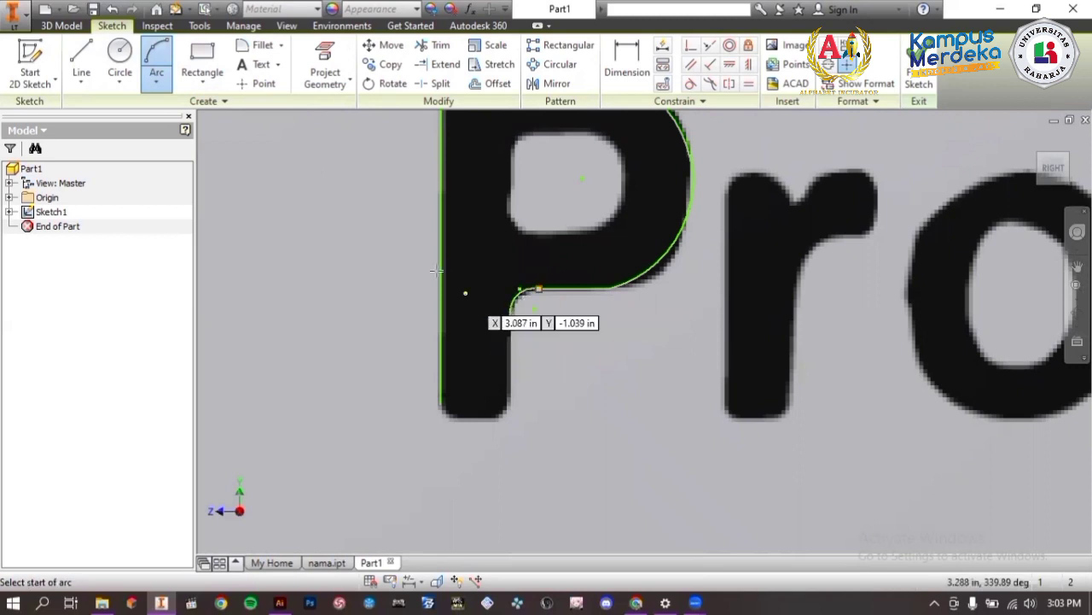
Trace the inner edge of the P's stem with a vertical line and close the outline with a three-point arc around its foot.
{"action": "left_click", "coordinate": [81, 61]}
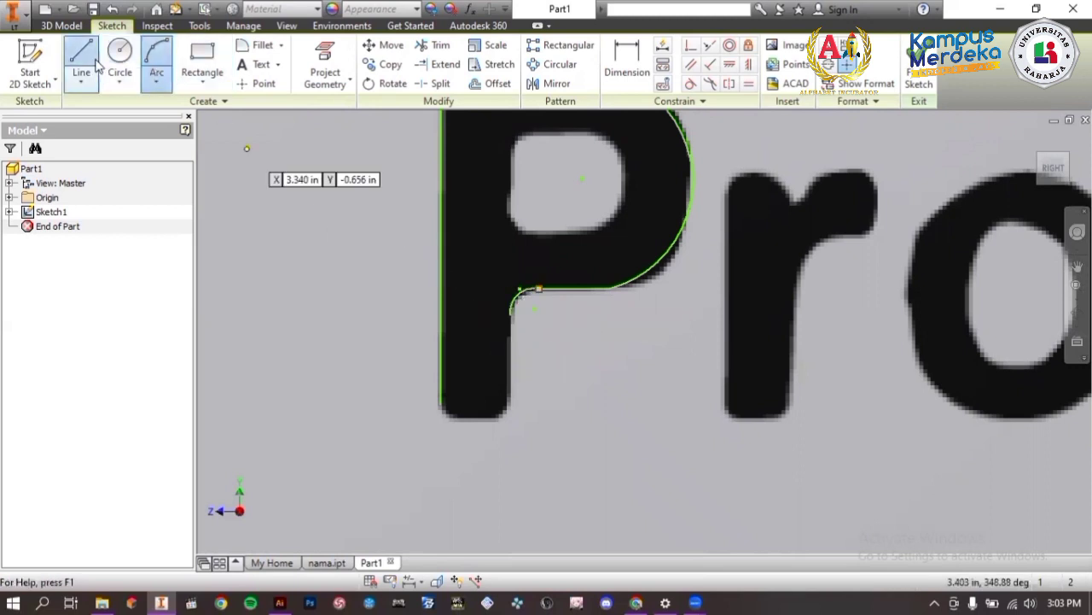
{"action": "key", "text": "l"}
{"action": "left_click", "coordinate": [509, 312]}
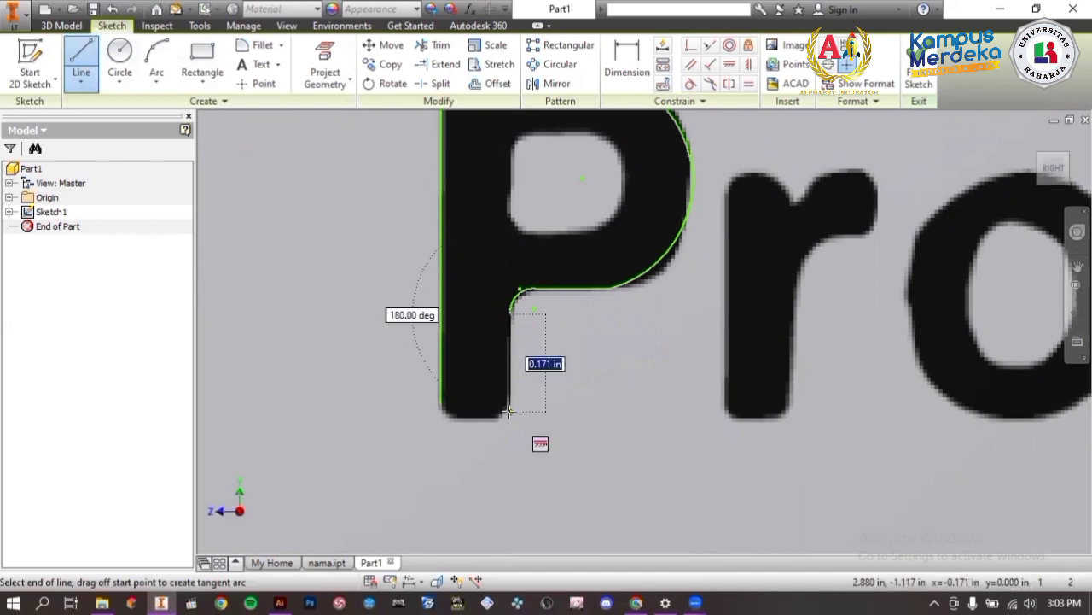
{"action": "left_click", "coordinate": [508, 410]}
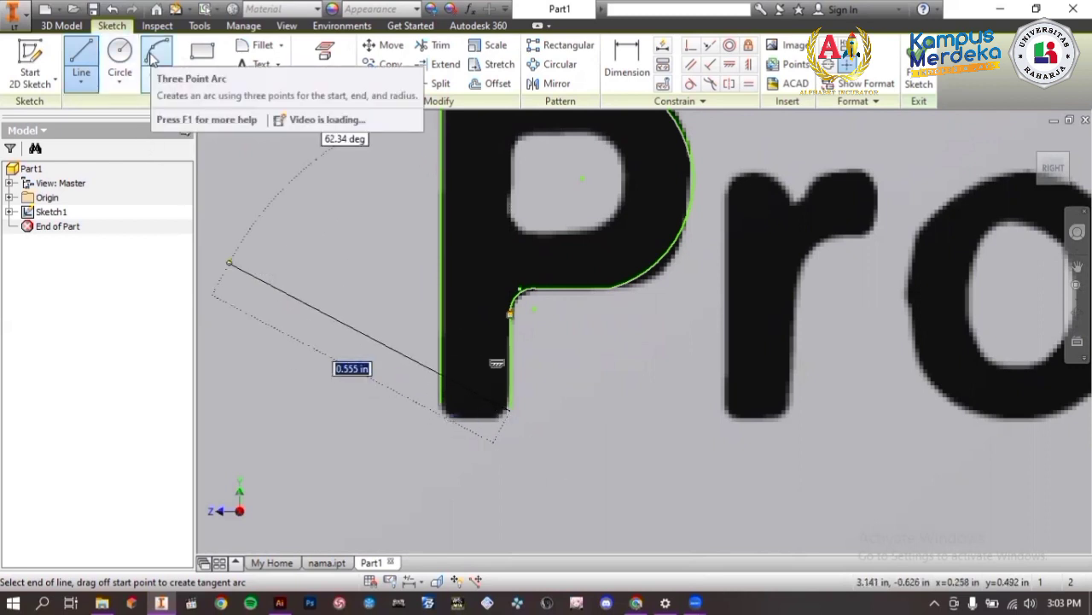
{"action": "left_click", "coordinate": [155, 82]}
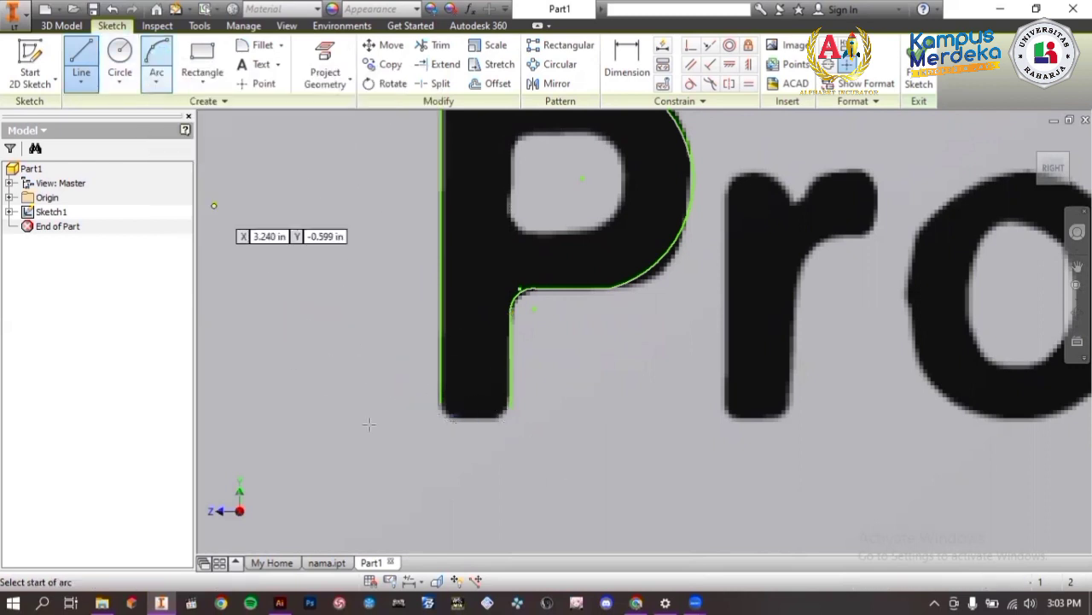
{"action": "left_click", "coordinate": [498, 407]}
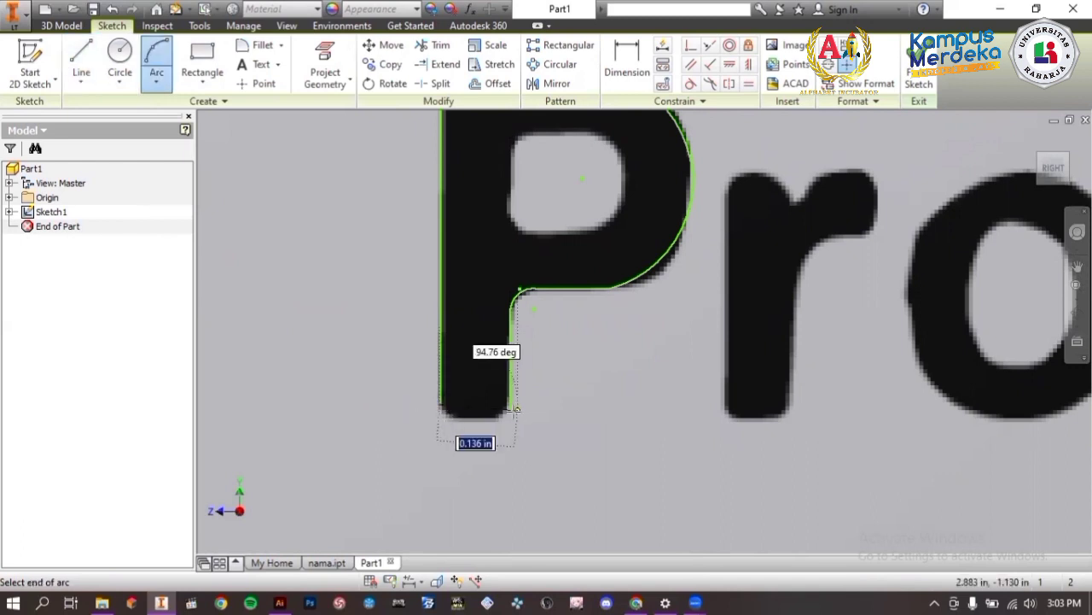
{"action": "left_click", "coordinate": [511, 397]}
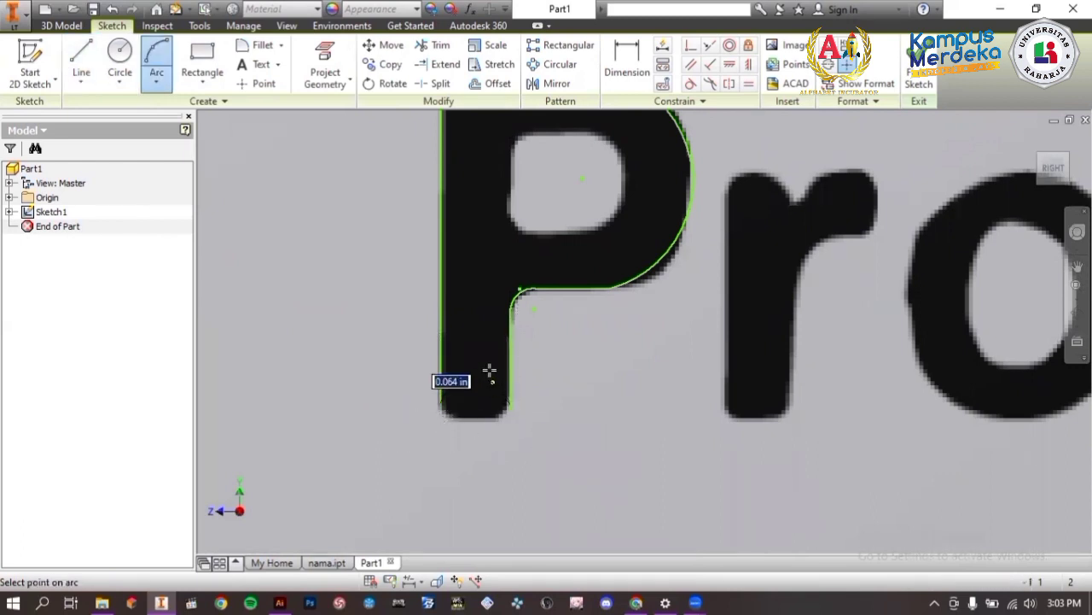
{"action": "left_click", "coordinate": [478, 424]}
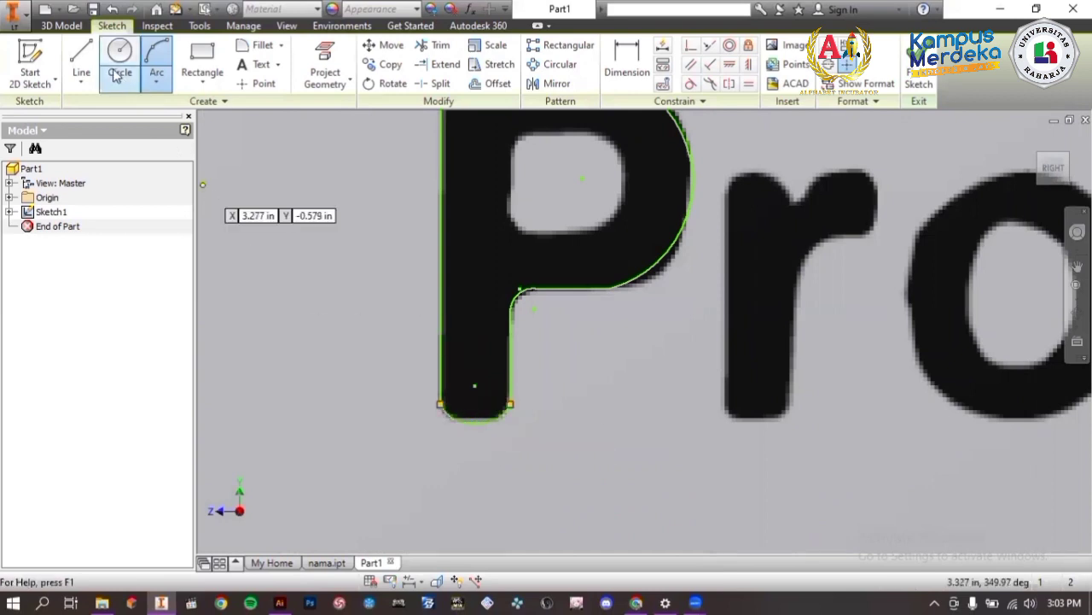
Examine the whole nameplate image around the traced P for the remaining lettering and ornaments.
{"action": "scroll", "coordinate": [478, 367], "scroll_direction": "down", "scroll_amount": 2}
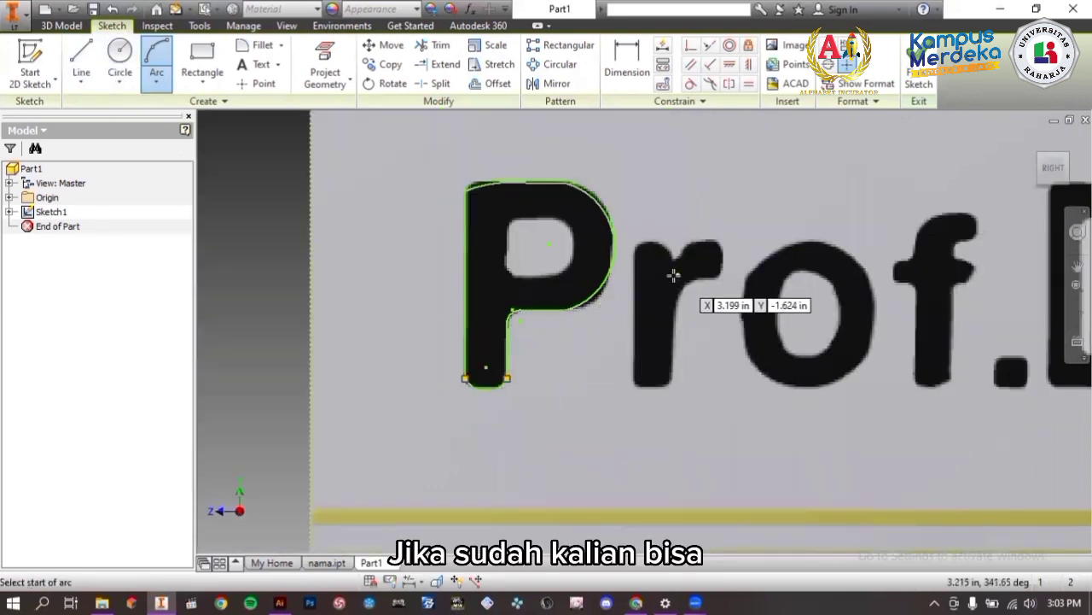
{"action": "scroll", "coordinate": [619, 339], "scroll_direction": "down", "scroll_amount": 4}
{"action": "scroll", "coordinate": [787, 321], "scroll_direction": "down", "scroll_amount": 3}
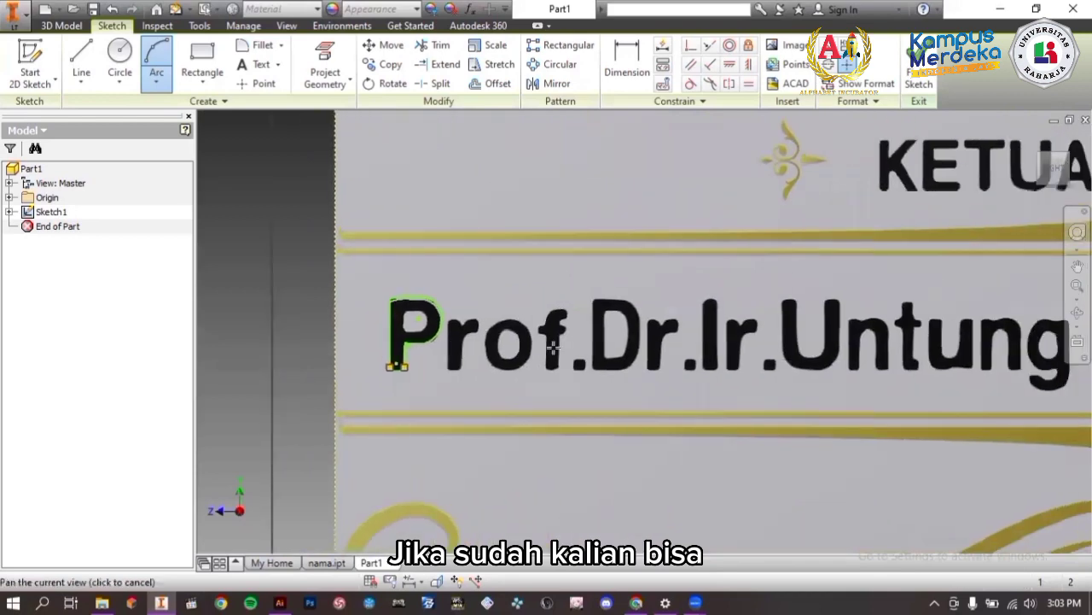
{"action": "middle_click_drag", "start_coordinate": [787, 321], "coordinate": [728, 319]}
{"action": "scroll", "coordinate": [727, 318], "scroll_direction": "down", "scroll_amount": 3}
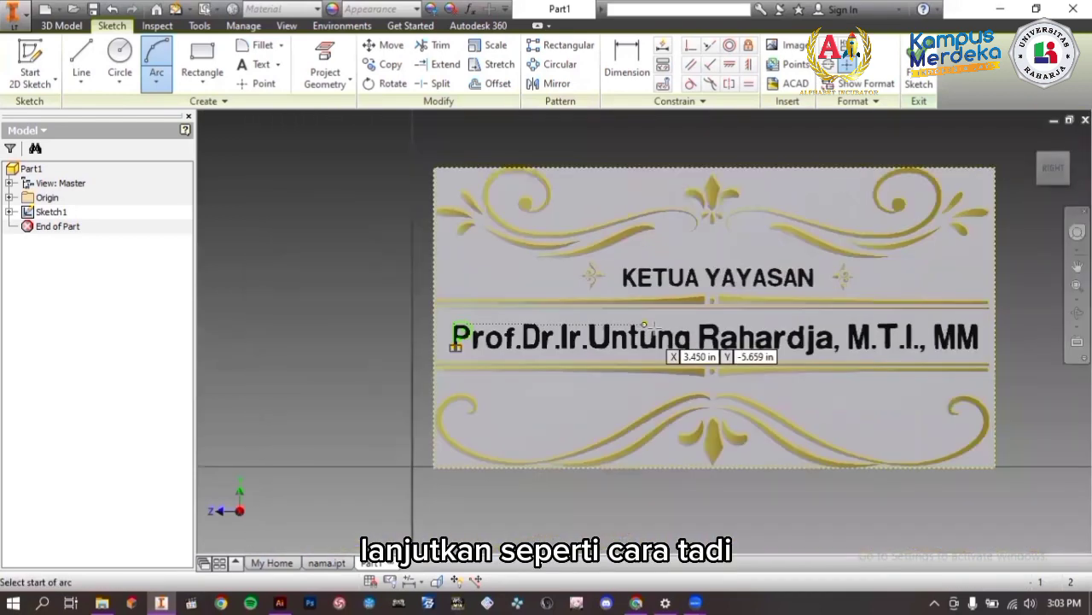
{"action": "mouse_move", "coordinate": [693, 358]}
{"action": "middle_mouse_down"}
{"action": "mouse_move", "coordinate": [606, 328]}
{"action": "mouse_move", "coordinate": [538, 342]}
{"action": "middle_mouse_up"}
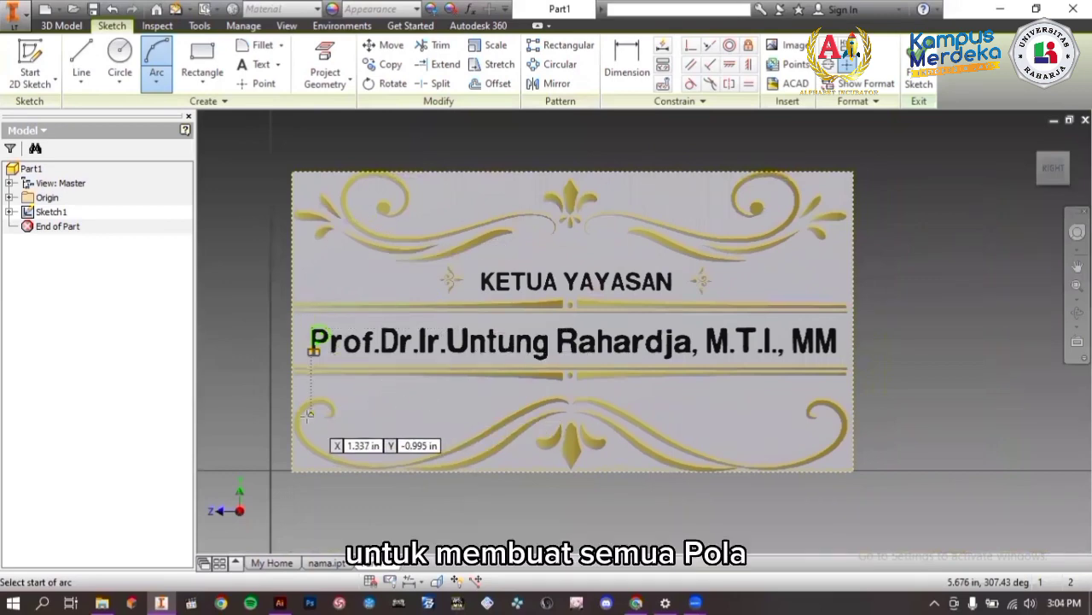
{"action": "left_click", "coordinate": [81, 57]}
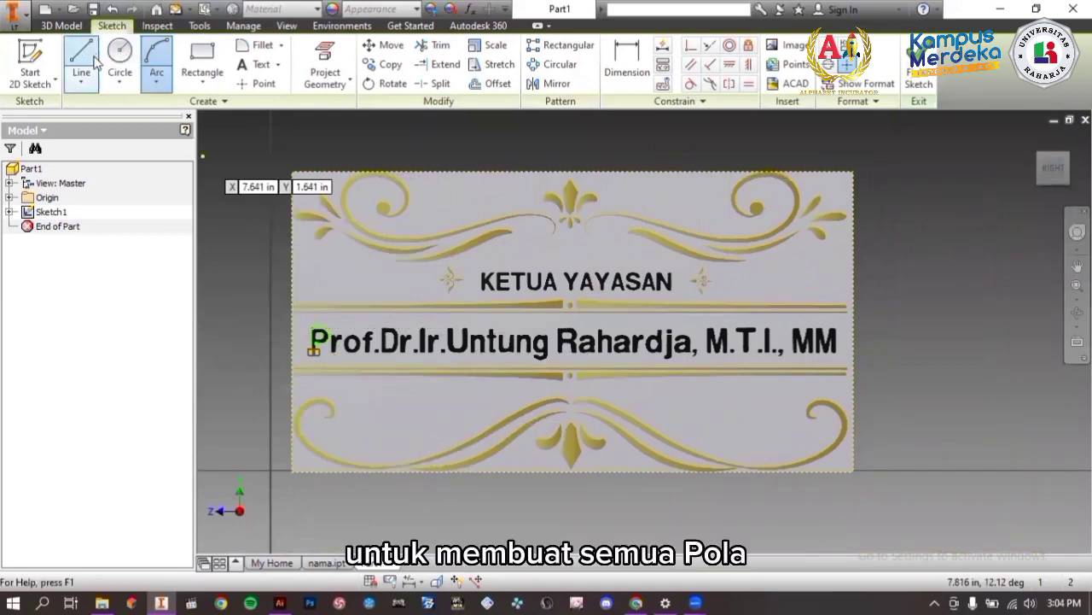
{"action": "left_click", "coordinate": [156, 58]}
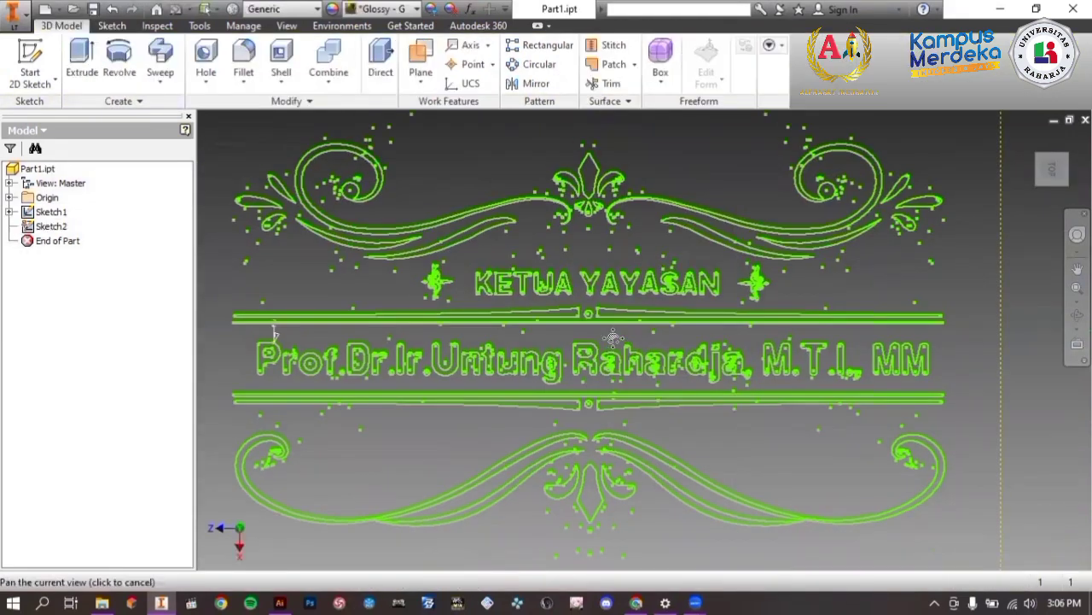
Start a 10 mm extrusion of the traced sketch and select the upper-left scroll, its leaf shapes and the two swooshes beneath it as profiles.
{"action": "key", "text": "Escape"}
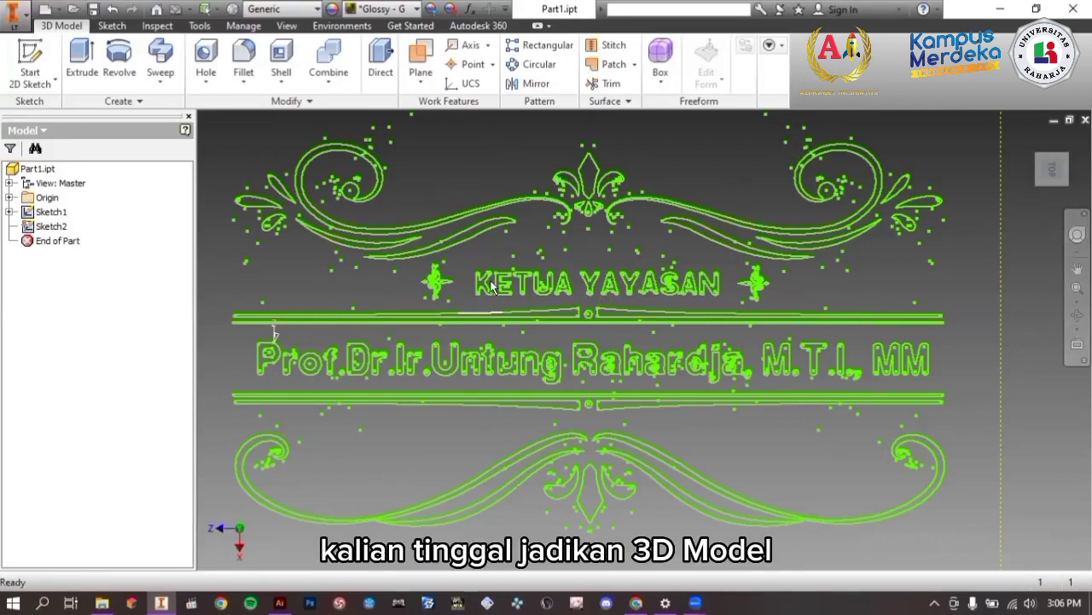
{"action": "left_click", "coordinate": [1048, 171]}
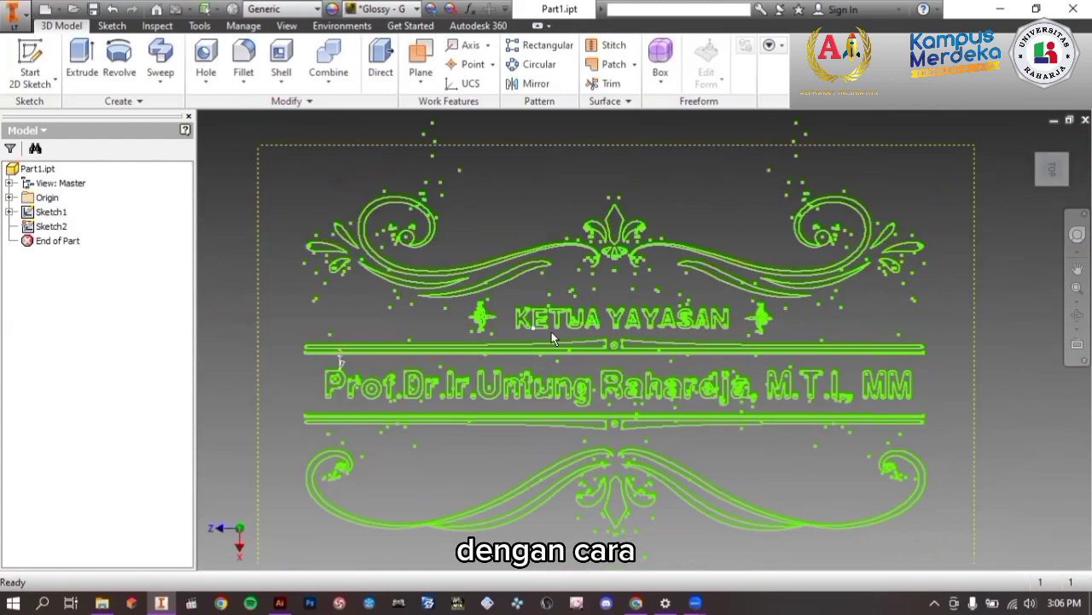
{"action": "left_click", "coordinate": [83, 64]}
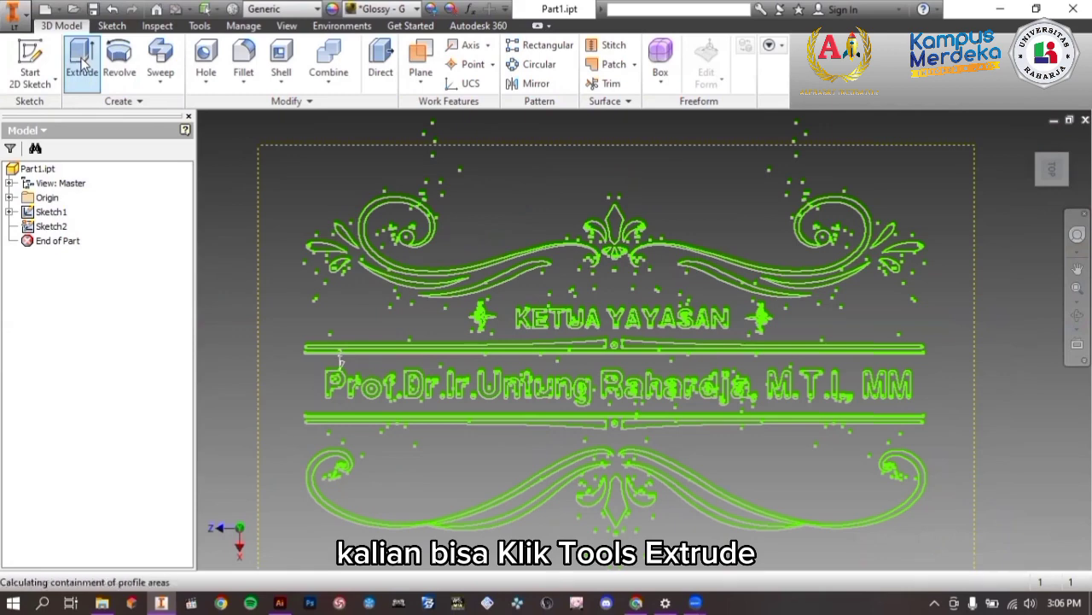
{"action": "scroll", "coordinate": [489, 270], "scroll_direction": "up", "scroll_amount": 3}
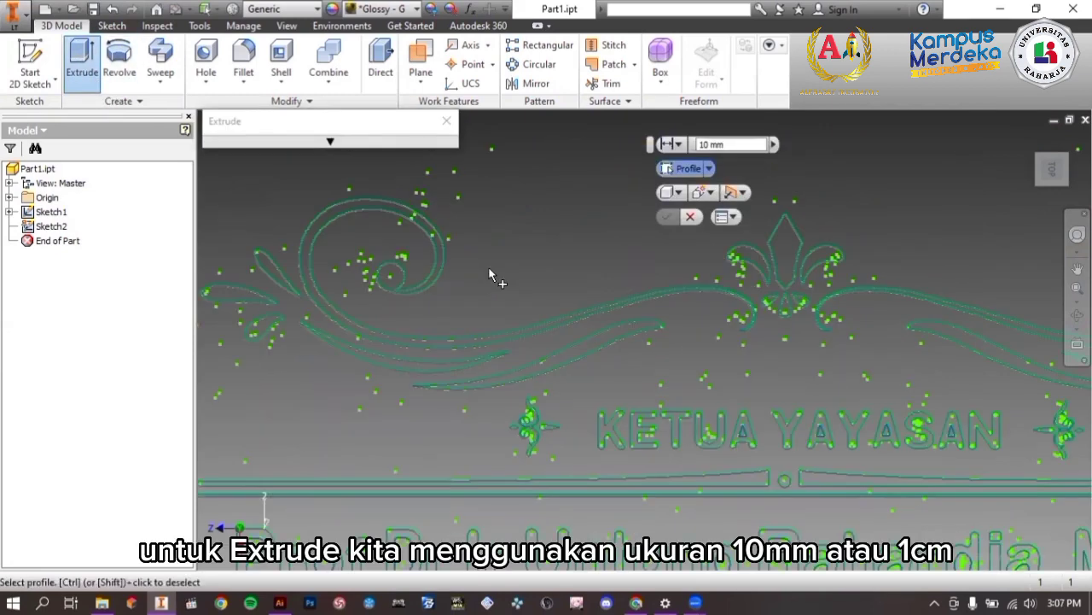
{"action": "left_click", "coordinate": [397, 284]}
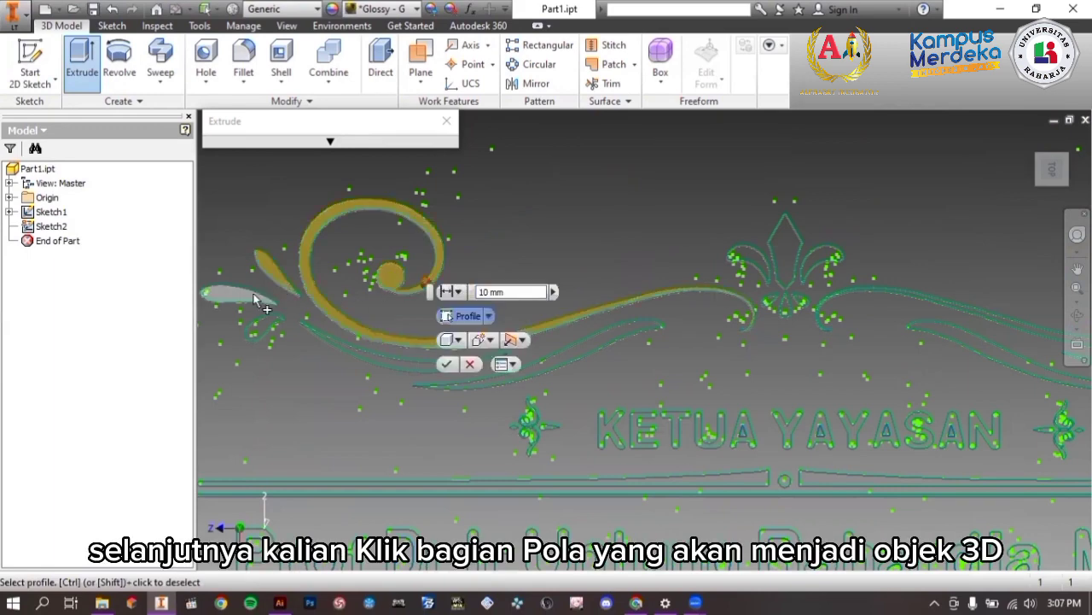
{"action": "left_click", "coordinate": [262, 317]}
{"action": "left_click", "coordinate": [268, 334]}
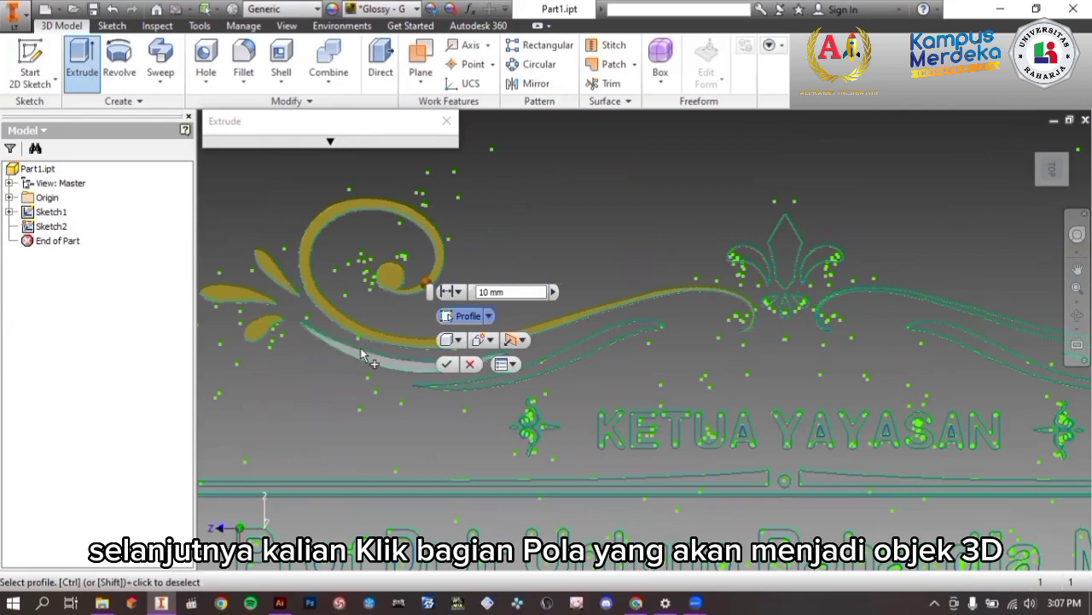
{"action": "left_click", "coordinate": [363, 352]}
{"action": "left_click", "coordinate": [634, 341]}
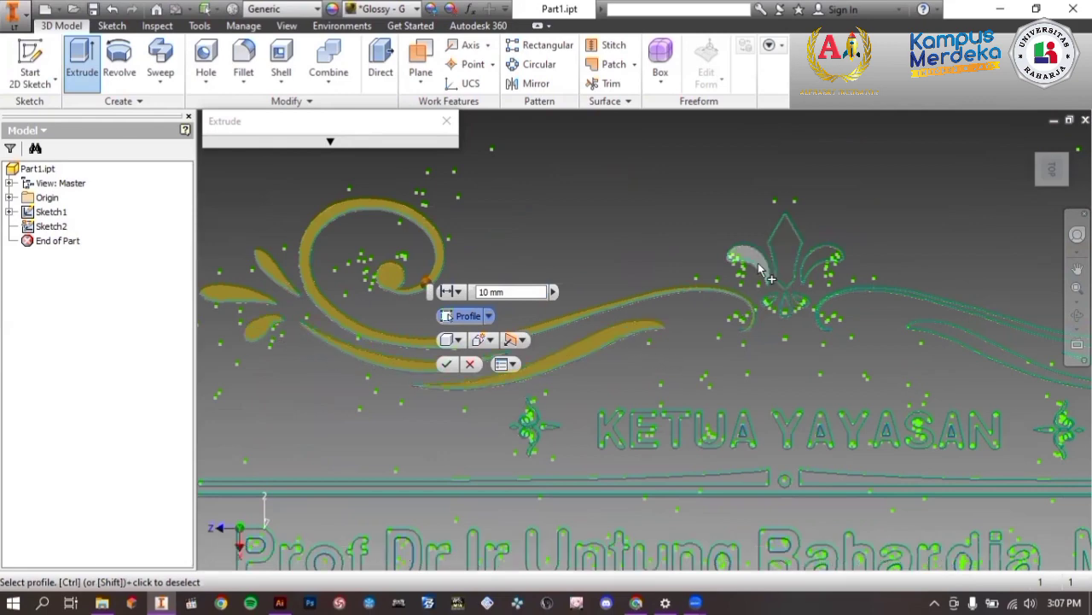
Add the petals of the upper central fleur-de-lis and the swooshes to its right to the extrusion profiles.
{"action": "left_click", "coordinate": [759, 269]}
{"action": "left_click", "coordinate": [783, 253]}
{"action": "left_click", "coordinate": [823, 259]}
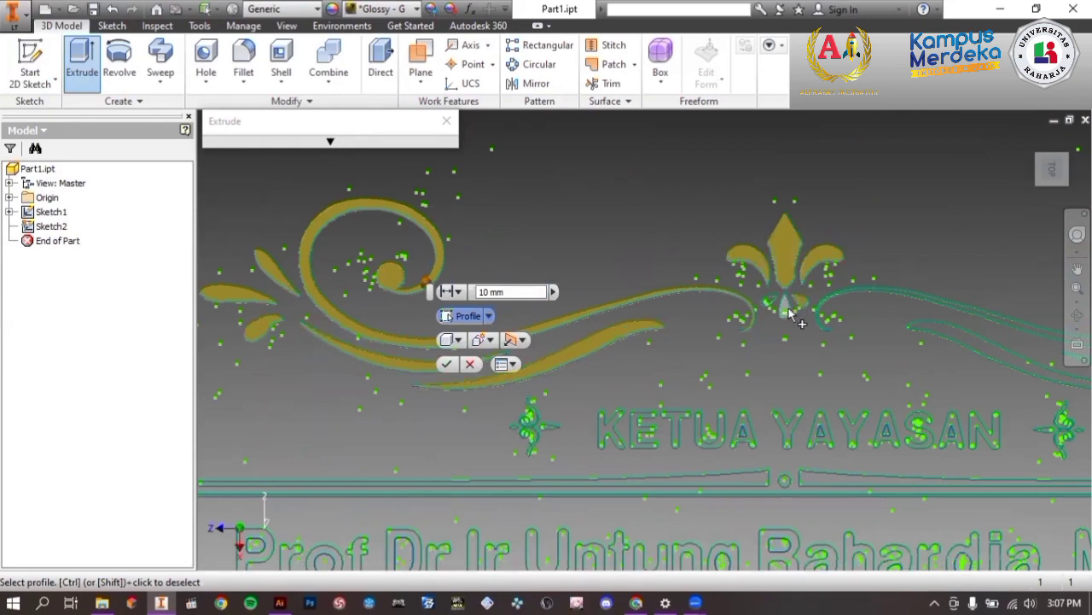
{"action": "left_click", "coordinate": [772, 305]}
{"action": "left_click", "coordinate": [943, 309]}
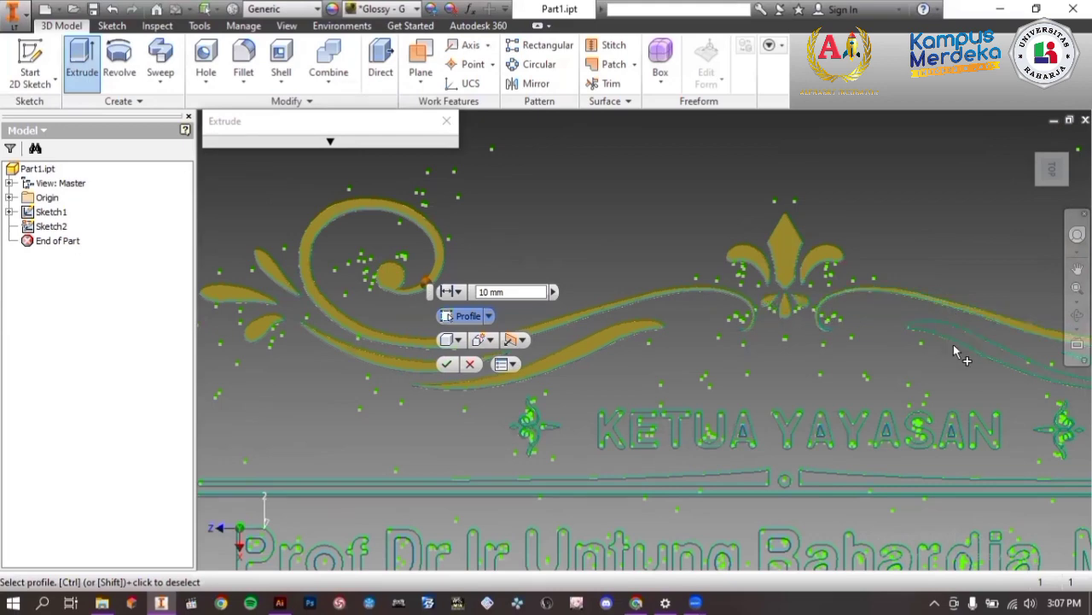
{"action": "left_click", "coordinate": [973, 350]}
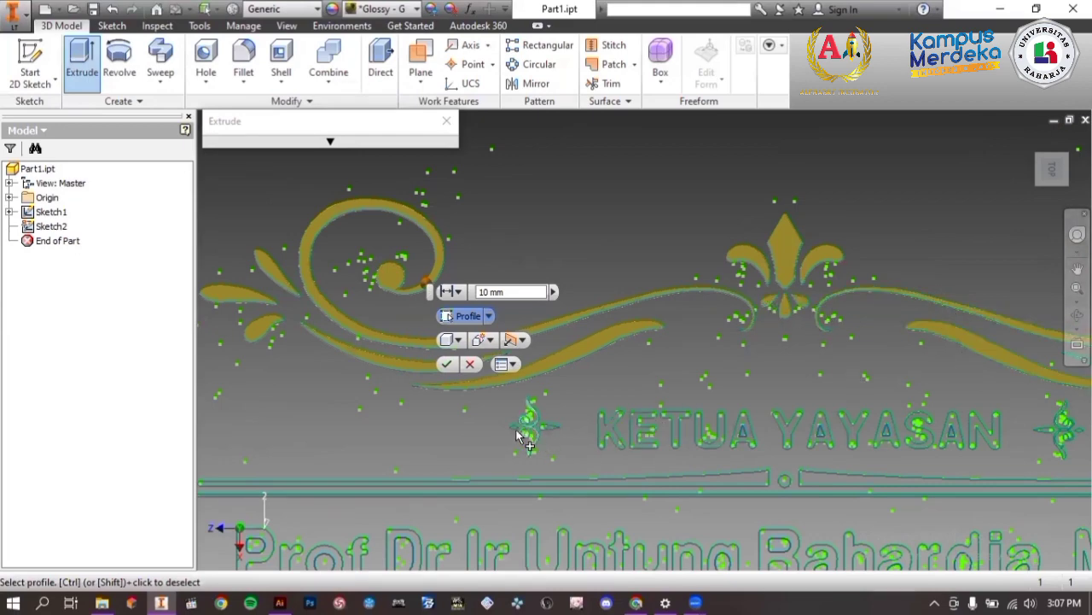
Add all letters of the KETUA YAYASAN line to the extrusion profiles.
{"action": "left_click", "coordinate": [630, 436]}
{"action": "left_click", "coordinate": [645, 435]}
{"action": "left_click", "coordinate": [679, 435]}
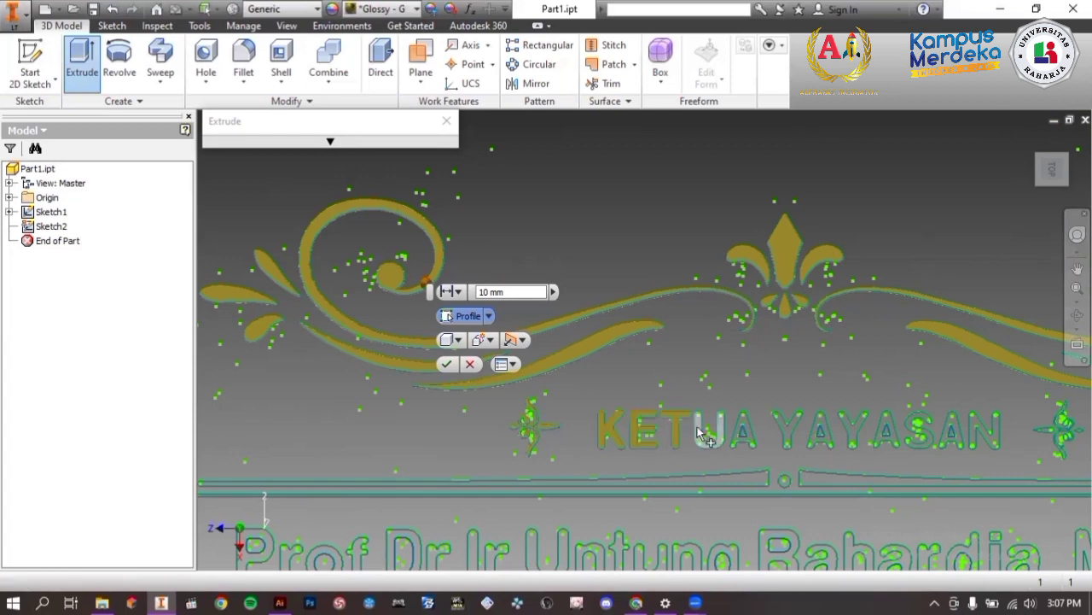
{"action": "left_click", "coordinate": [755, 437]}
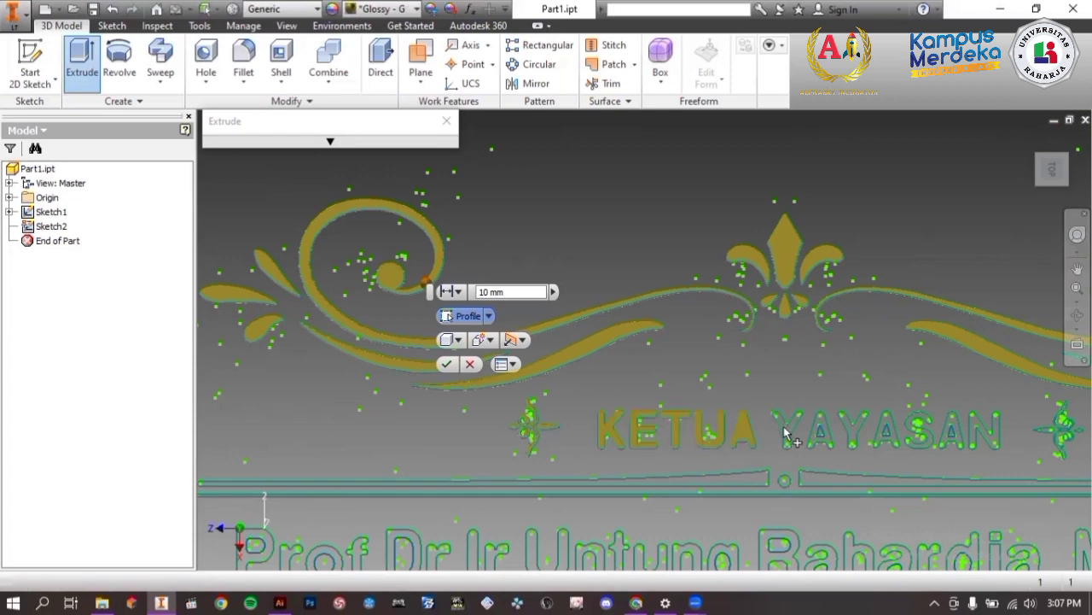
{"action": "left_click", "coordinate": [819, 447]}
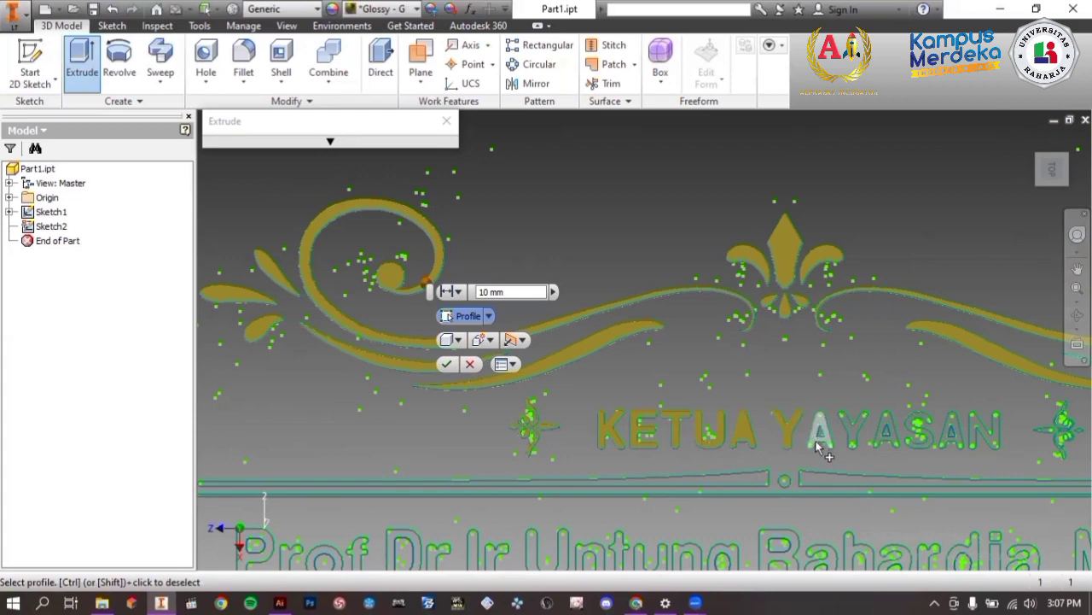
{"action": "left_click", "coordinate": [854, 446]}
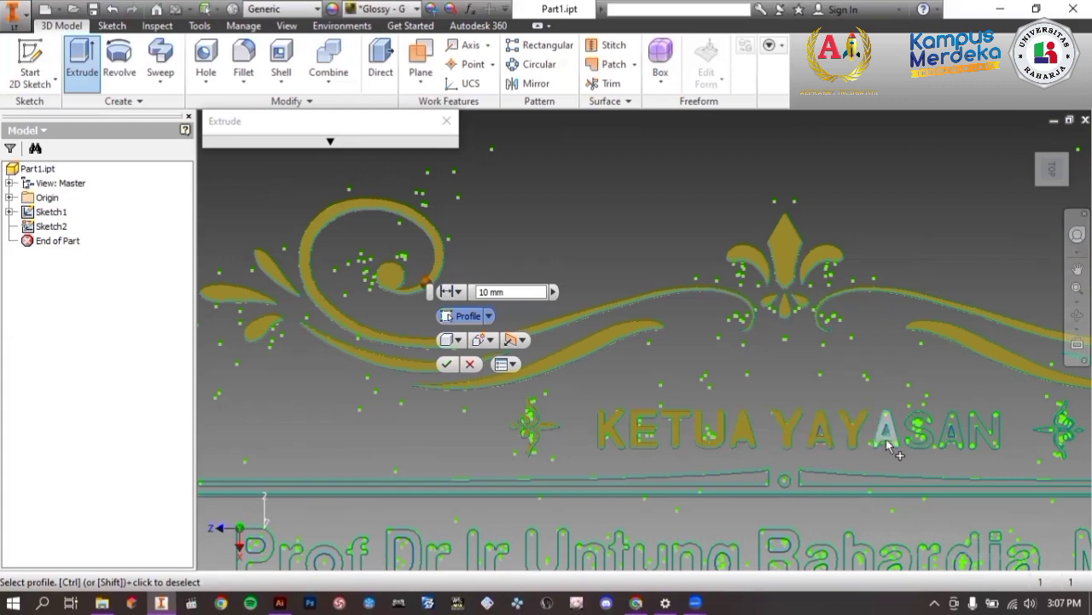
{"action": "left_click", "coordinate": [920, 449]}
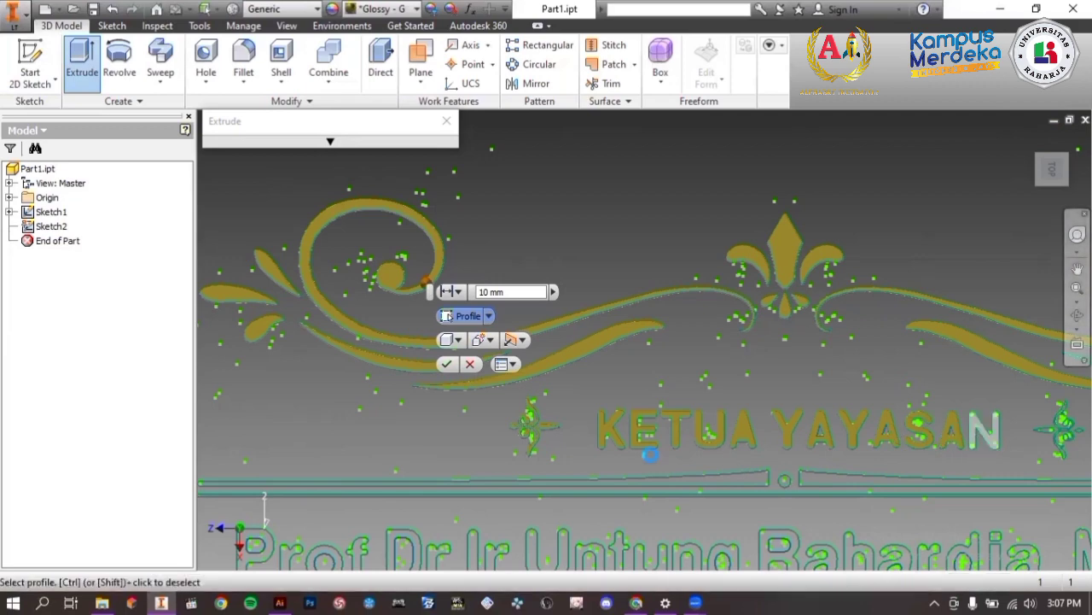
Add the tapered bars, central dot and thin rule beneath KETUA YAYASAN to the extrusion profiles.
{"action": "scroll", "coordinate": [649, 461], "scroll_direction": "up", "scroll_amount": 3}
{"action": "middle_click_drag", "start_coordinate": [649, 461], "coordinate": [563, 285]}
{"action": "scroll", "coordinate": [565, 282], "scroll_direction": "down", "scroll_amount": 4}
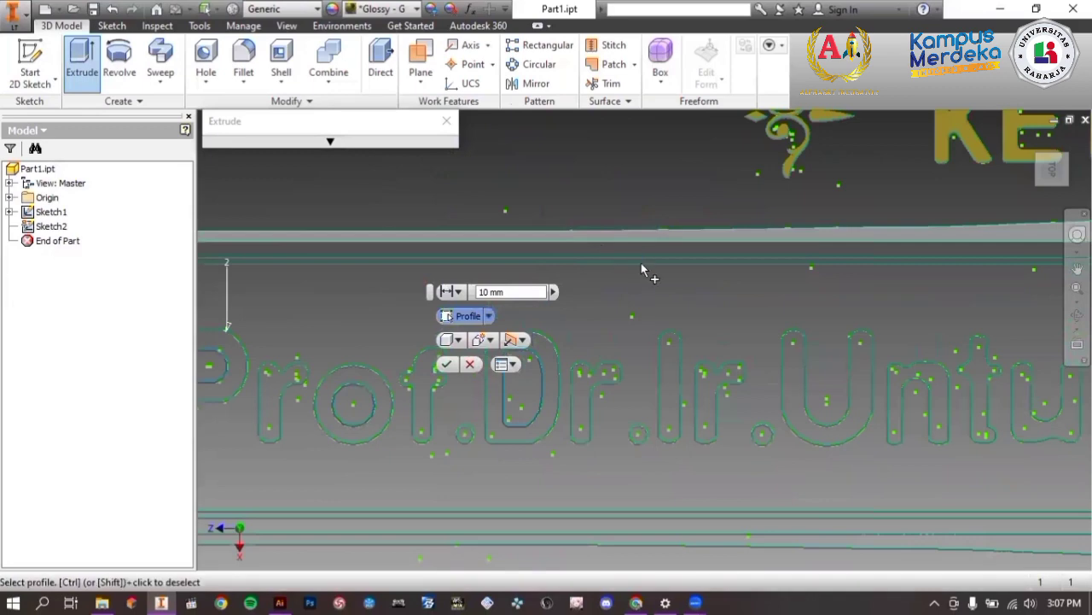
{"action": "scroll", "coordinate": [847, 351], "scroll_direction": "up", "scroll_amount": 2}
{"action": "middle_click_drag", "start_coordinate": [848, 352], "coordinate": [764, 343]}
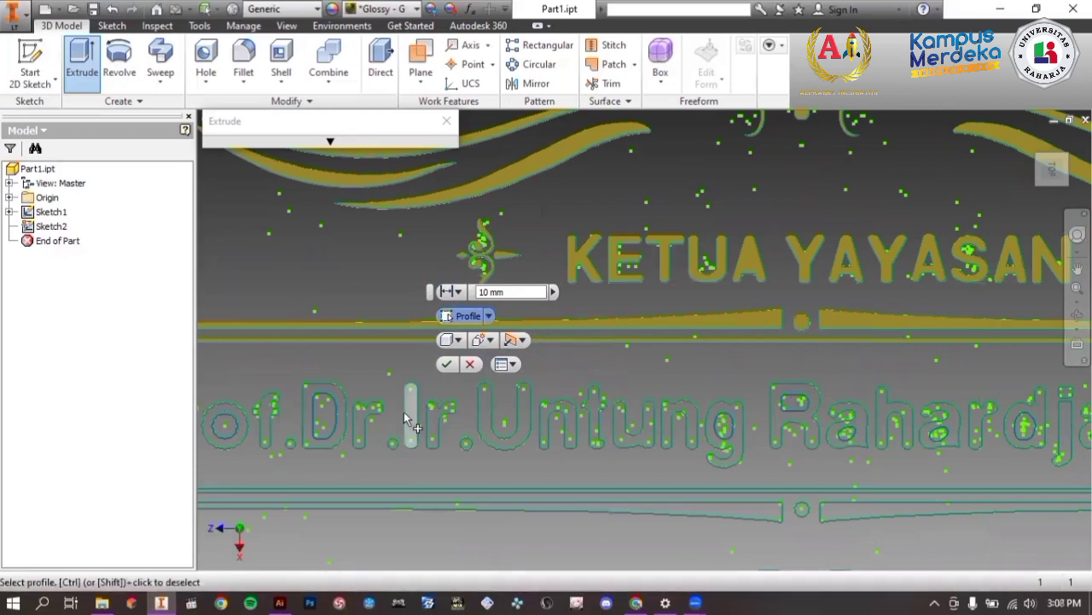
Add the letters of the academic titles Prof, Dr and Ir at the start of the name line to the extrusion profiles.
{"action": "middle_click_drag", "start_coordinate": [410, 419], "coordinate": [984, 333]}
{"action": "left_click", "coordinate": [698, 343]}
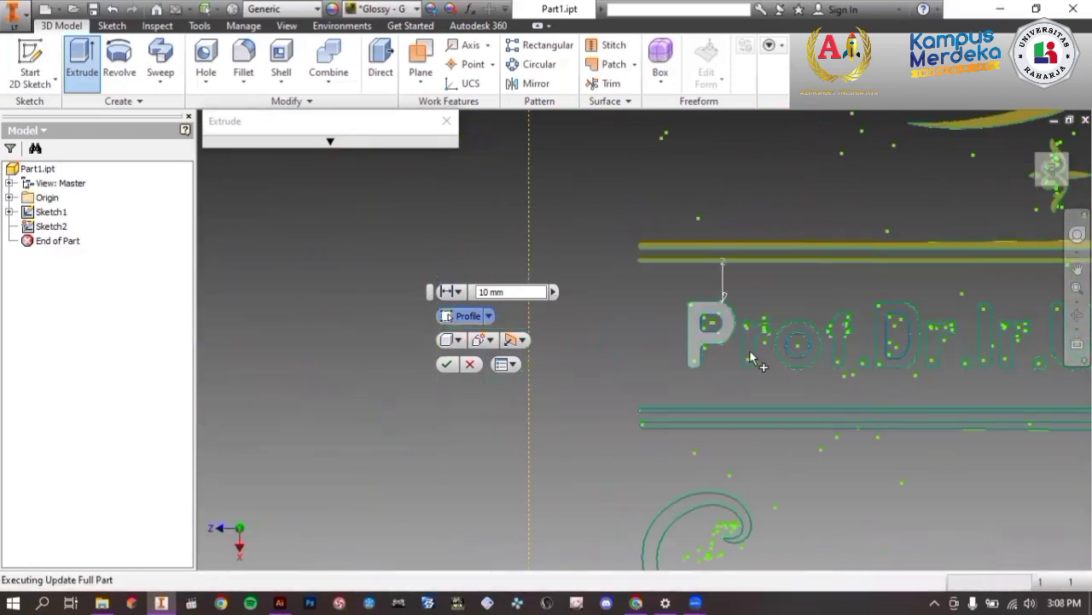
{"action": "left_click", "coordinate": [760, 366]}
{"action": "left_click", "coordinate": [793, 369]}
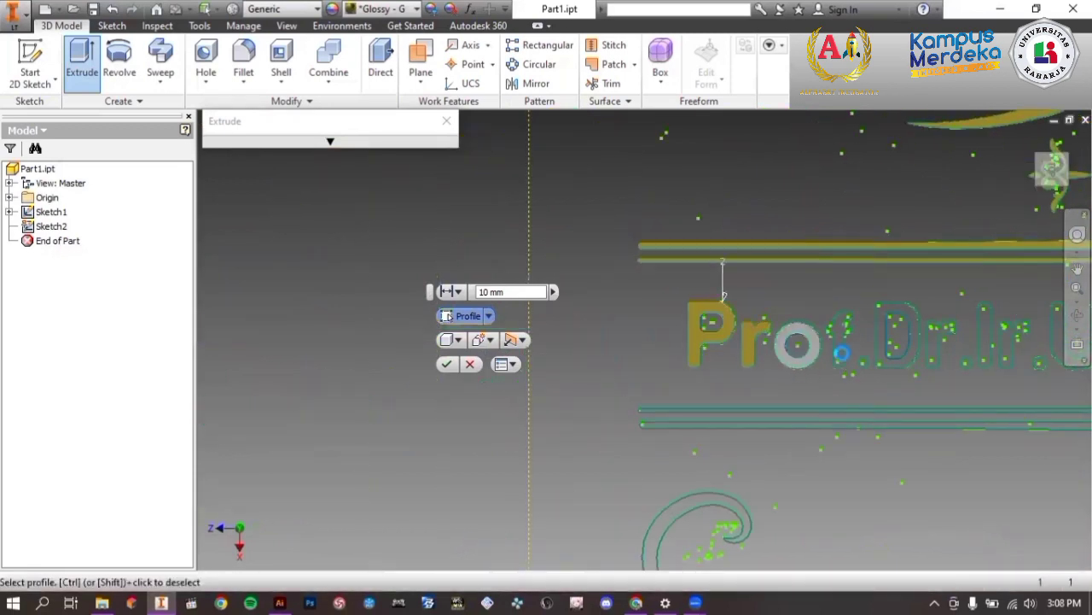
{"action": "left_click", "coordinate": [845, 363]}
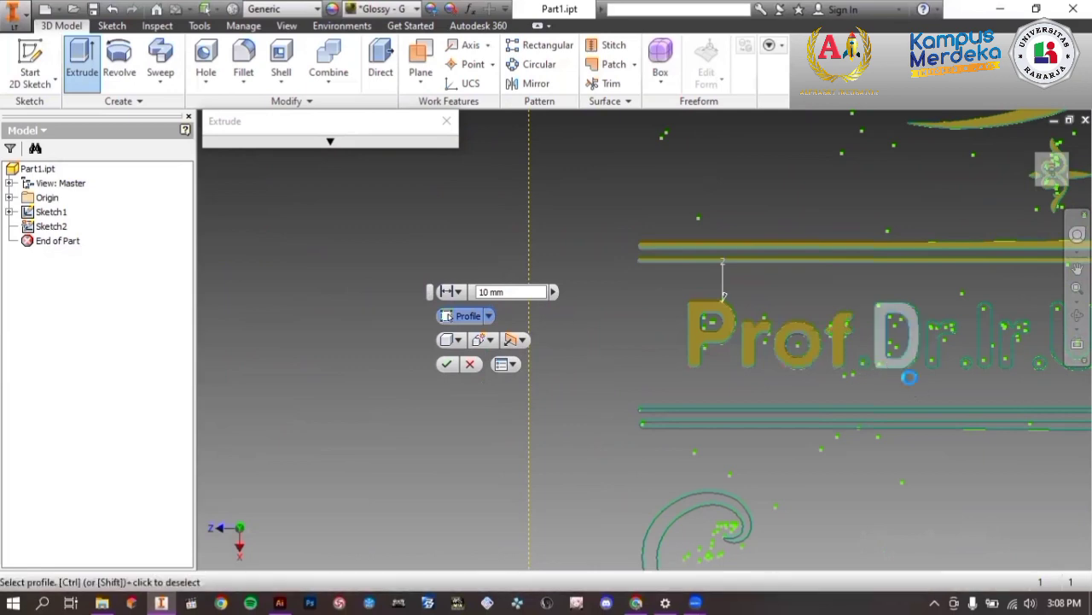
{"action": "left_click", "coordinate": [887, 368]}
{"action": "middle_click_drag", "start_coordinate": [917, 383], "coordinate": [648, 409]}
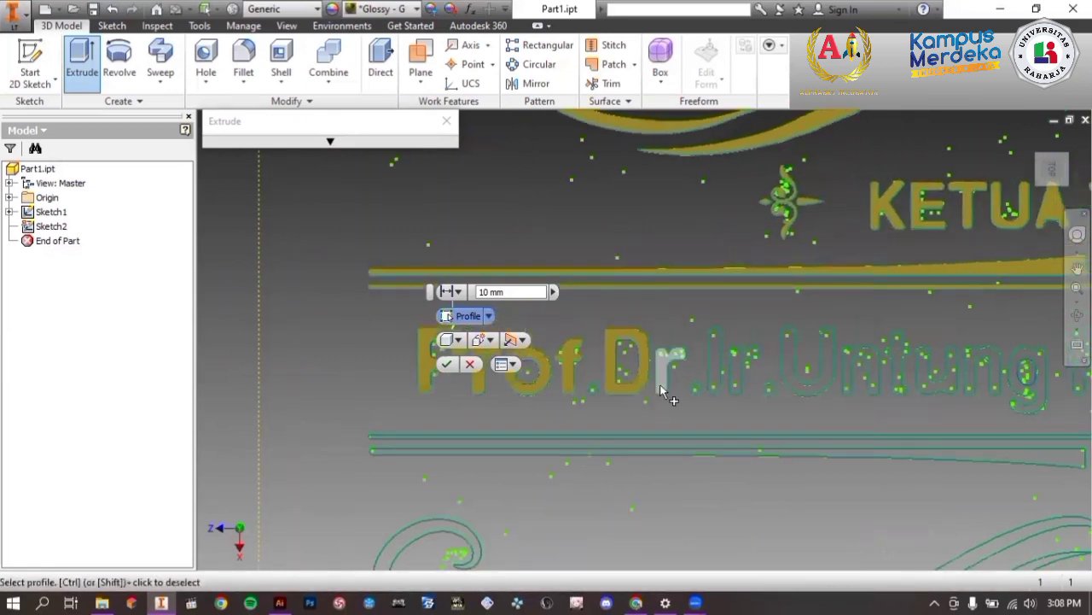
{"action": "left_click", "coordinate": [721, 369]}
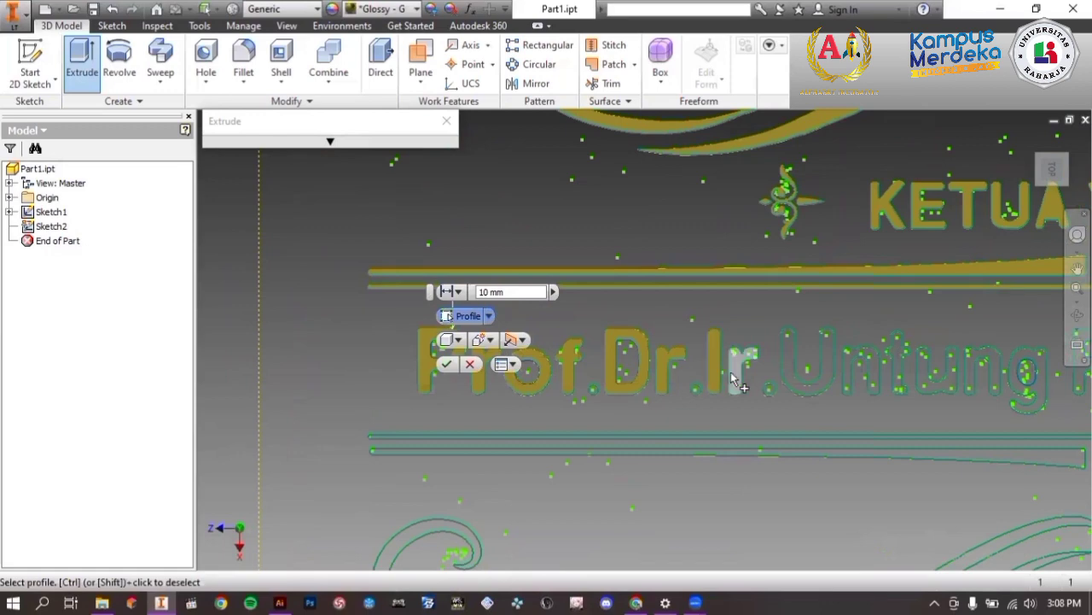
Add the letters of the first name, following the academic titles, to the extrusion profiles.
{"action": "left_click", "coordinate": [847, 386]}
{"action": "left_click", "coordinate": [852, 383]}
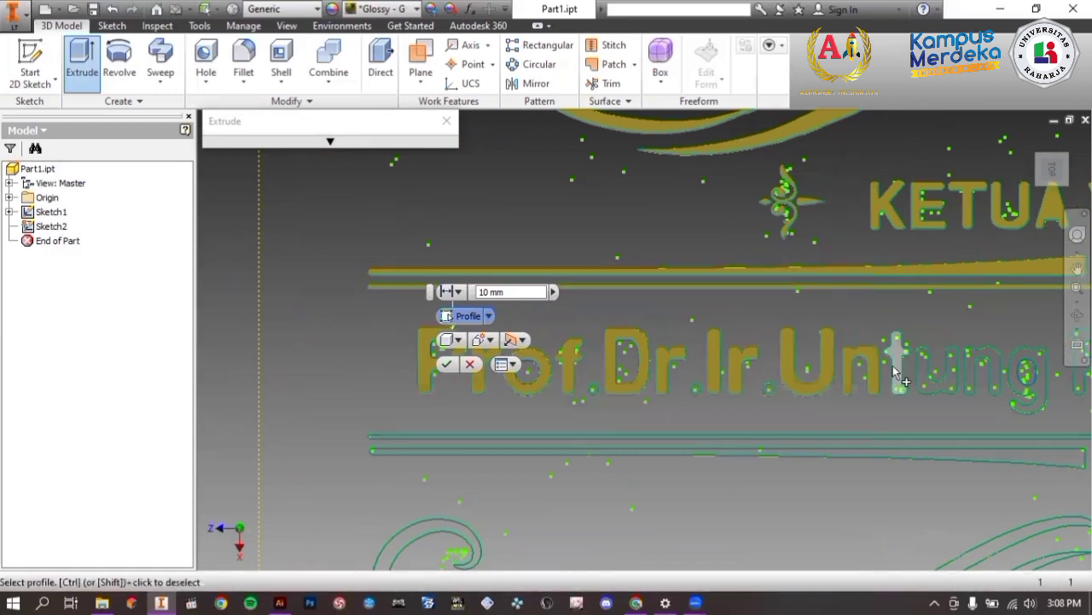
{"action": "left_click", "coordinate": [910, 381]}
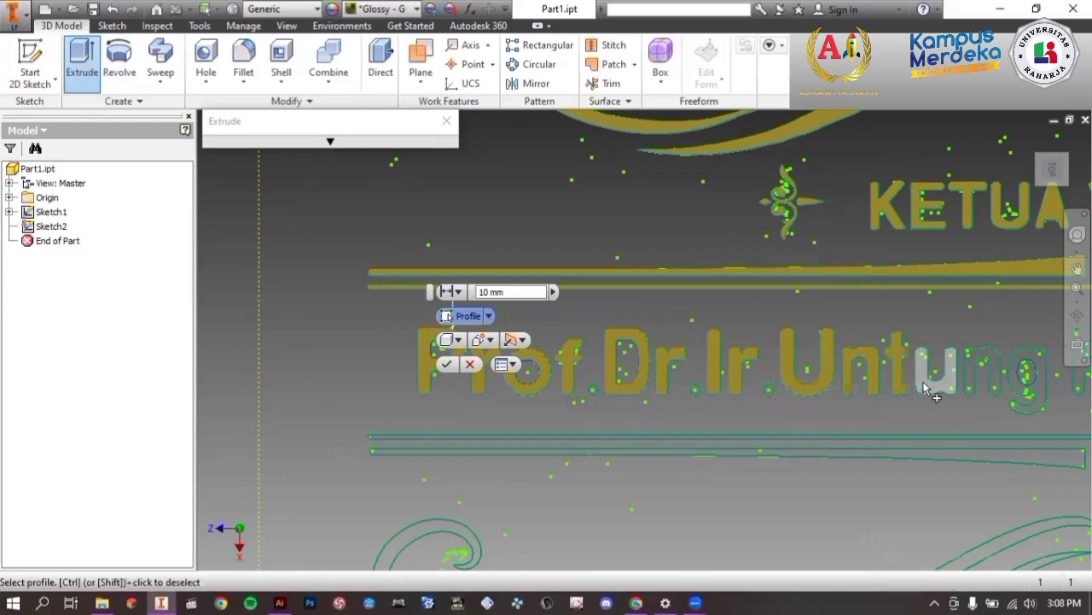
{"action": "left_click", "coordinate": [926, 388]}
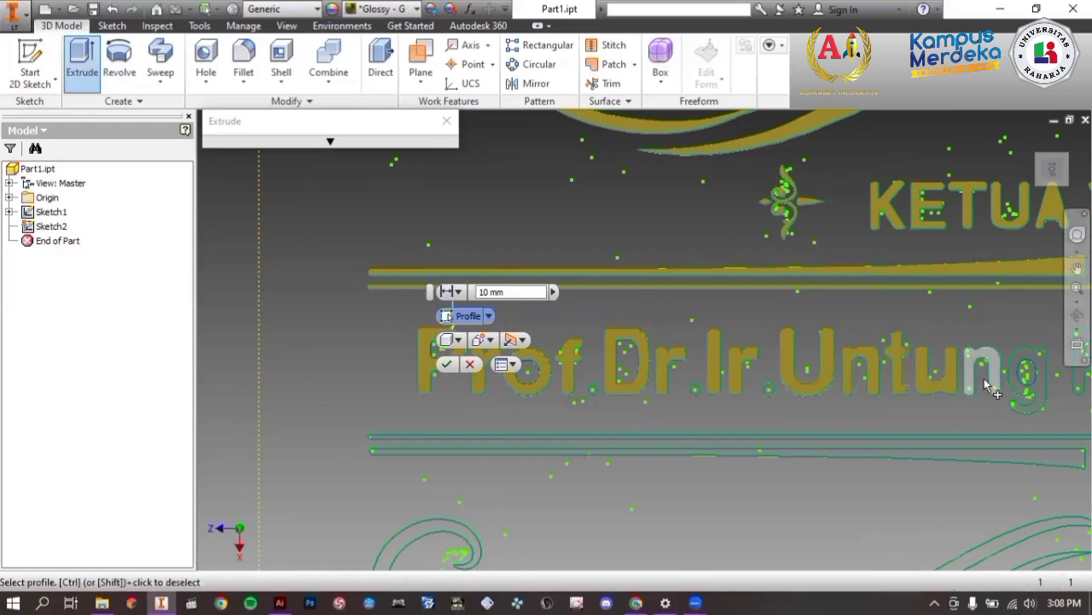
{"action": "left_click", "coordinate": [955, 419]}
{"action": "middle_click_drag", "start_coordinate": [955, 419], "coordinate": [647, 393]}
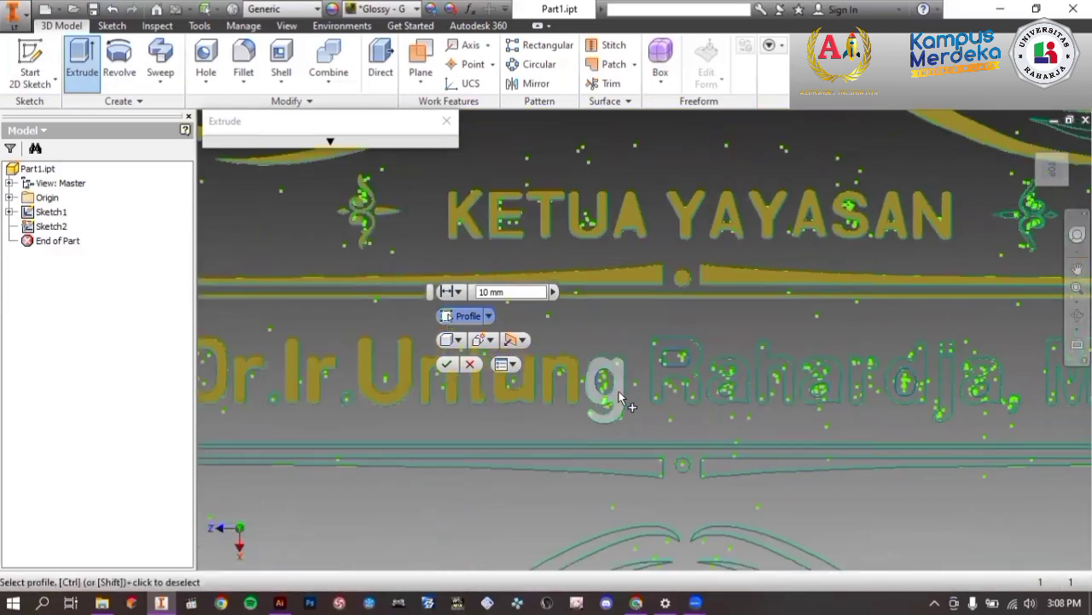
Add every letter of the surname, including the j's dot, and the comma after it to the extrusion profiles.
{"action": "left_click", "coordinate": [649, 391]}
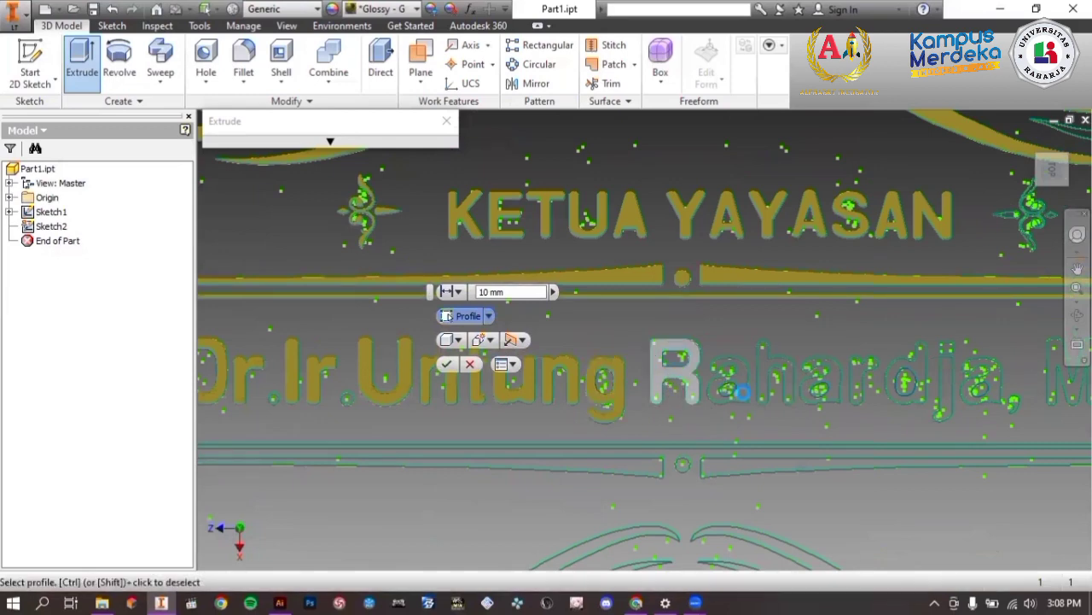
{"action": "left_click", "coordinate": [739, 389]}
{"action": "left_click", "coordinate": [762, 389]}
{"action": "left_click", "coordinate": [766, 393]}
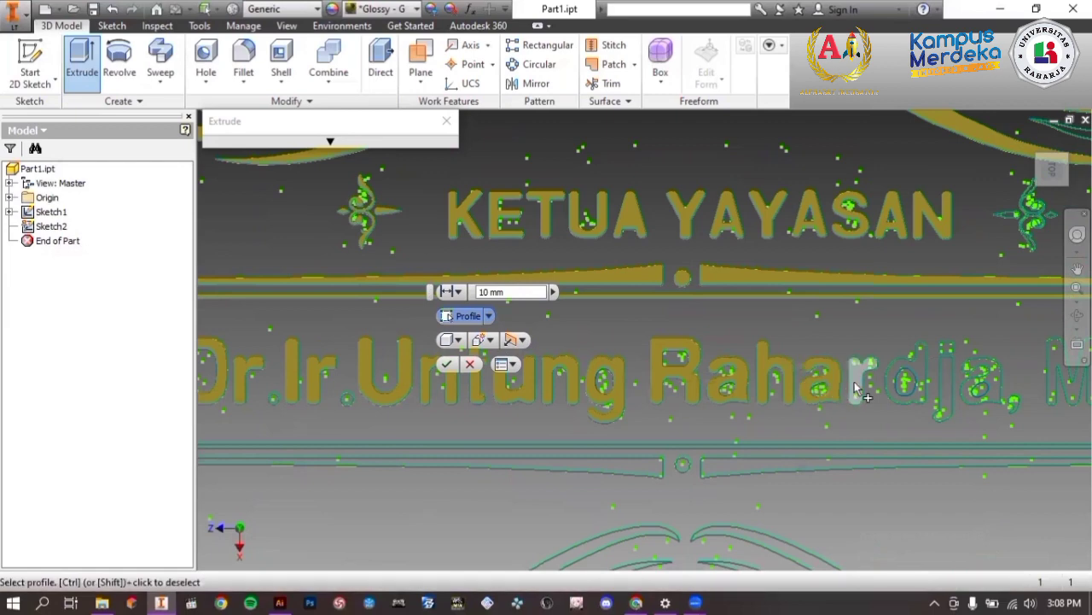
{"action": "left_click", "coordinate": [856, 390]}
{"action": "left_click", "coordinate": [919, 402]}
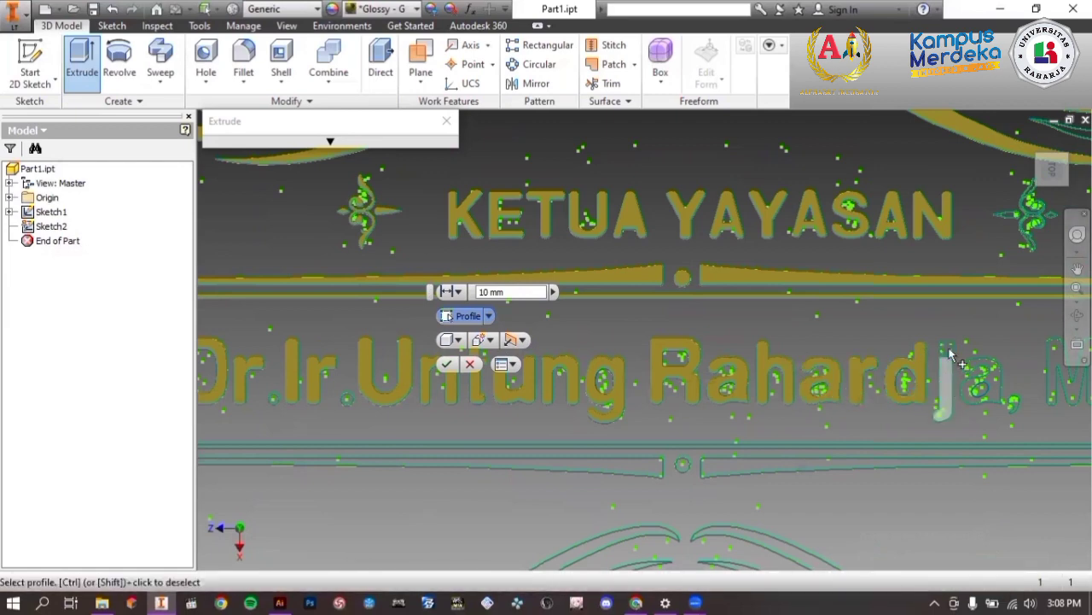
{"action": "left_click", "coordinate": [949, 358]}
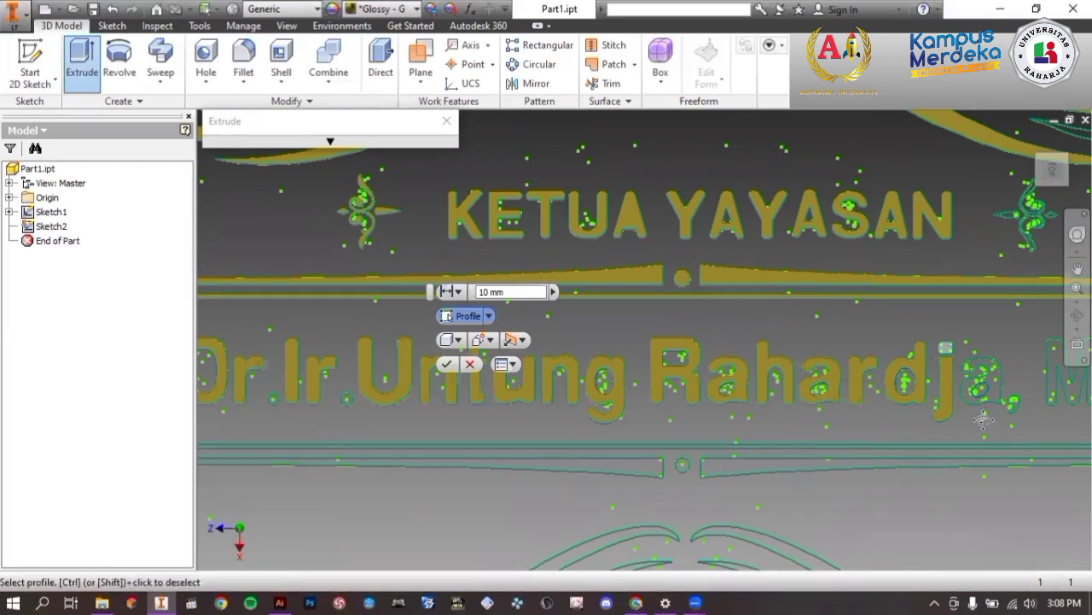
{"action": "middle_click_drag", "start_coordinate": [982, 416], "coordinate": [755, 401]}
{"action": "left_click", "coordinate": [740, 396]}
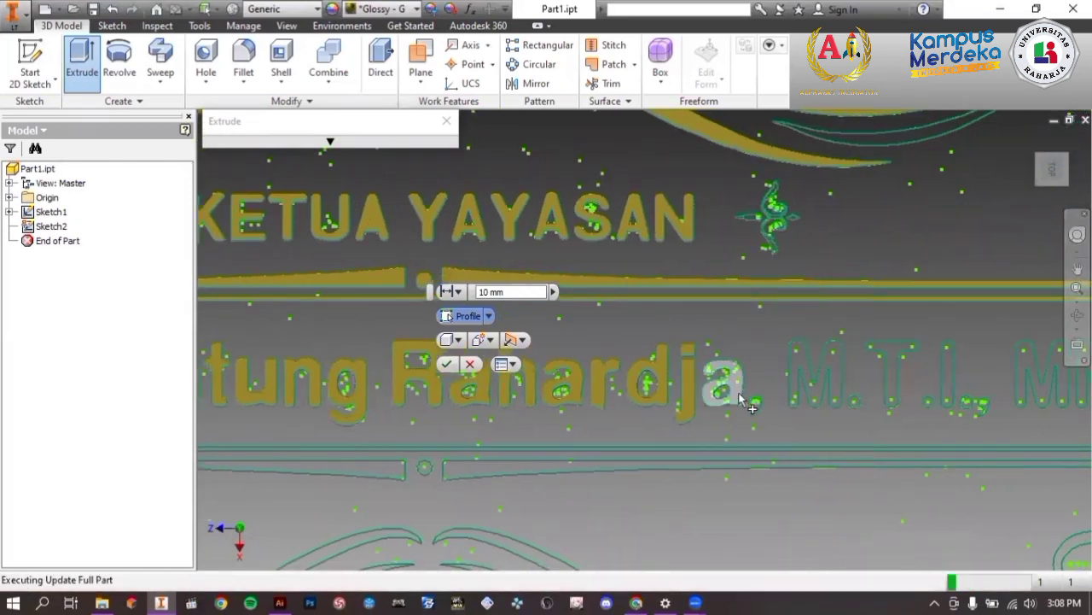
{"action": "left_click", "coordinate": [756, 400]}
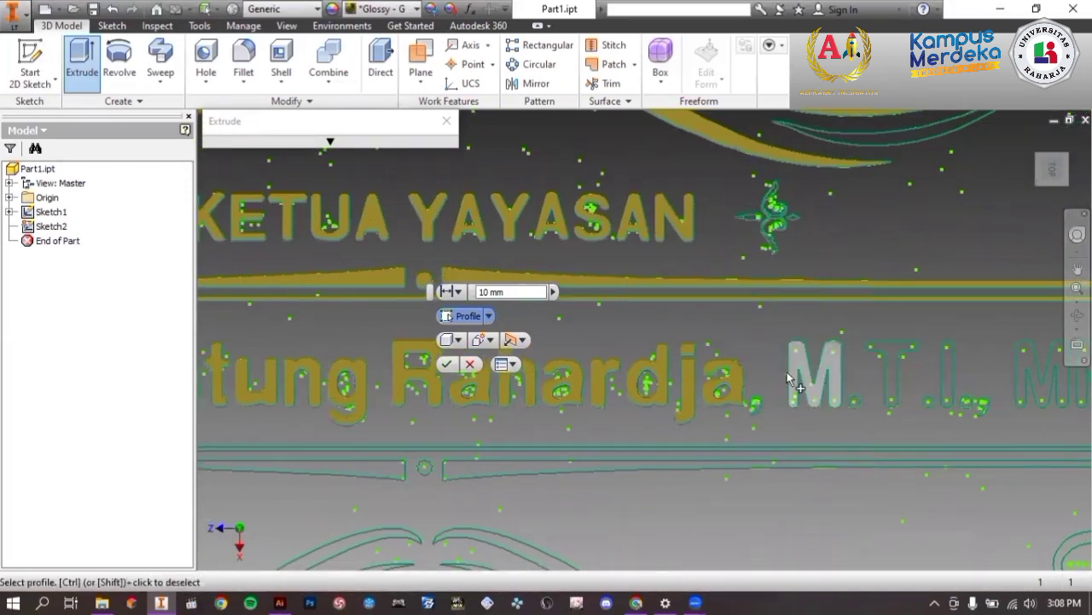
{"action": "left_click", "coordinate": [755, 409]}
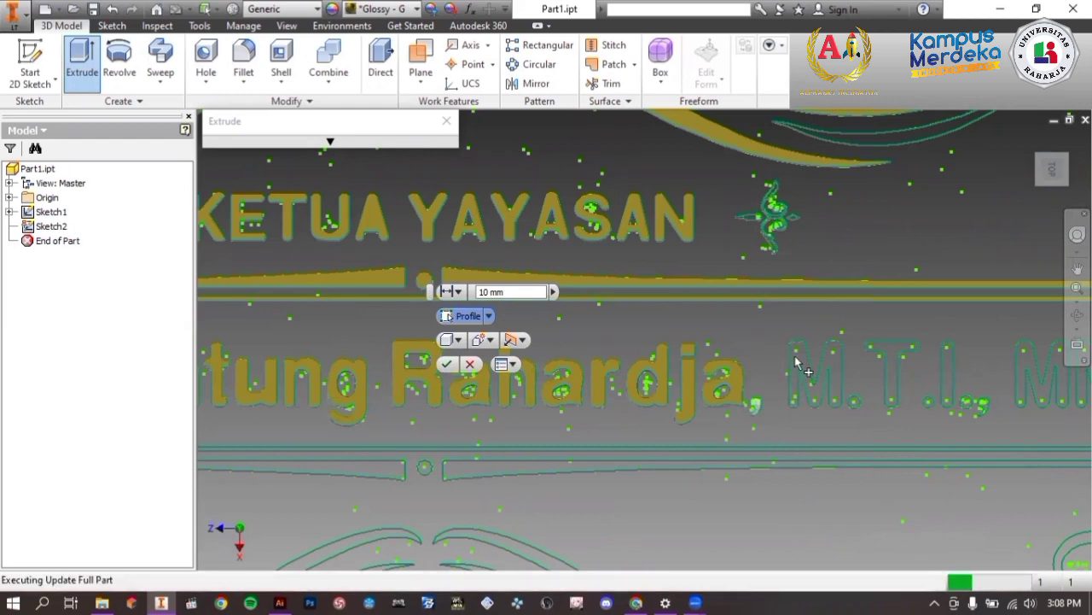
Add the degree letters and punctuation of M.T.I., MM at the end of the name line to the extrusion profiles.
{"action": "left_click", "coordinate": [853, 404]}
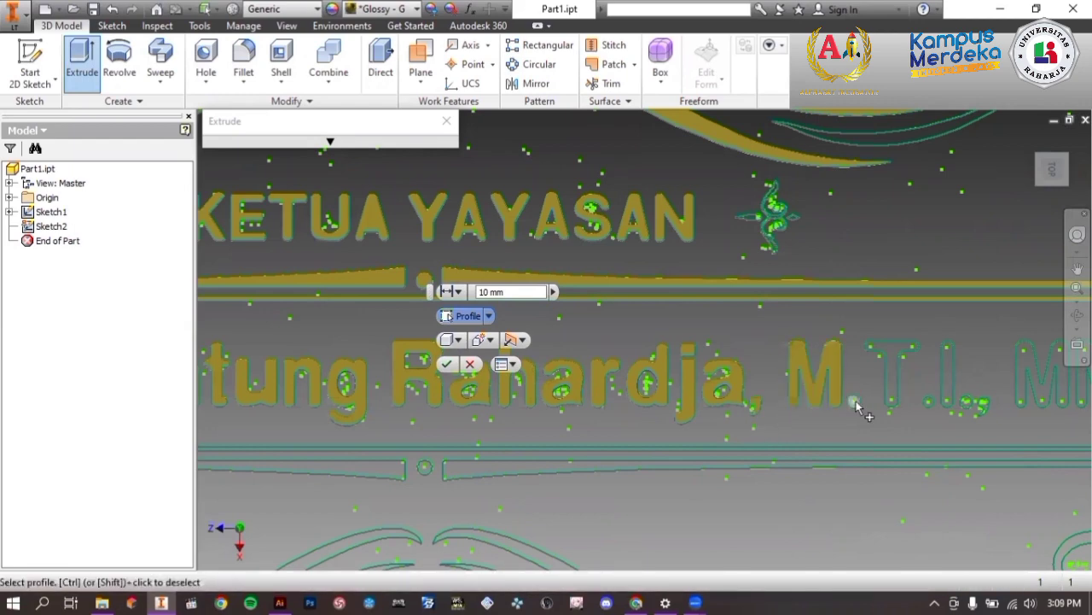
{"action": "left_click", "coordinate": [874, 398]}
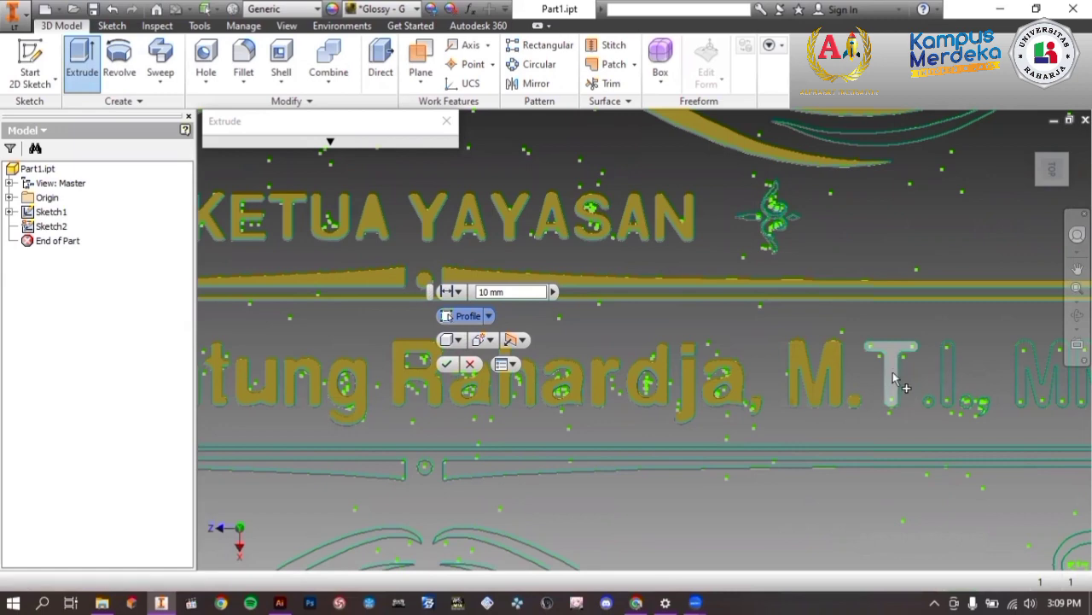
{"action": "left_click", "coordinate": [927, 405]}
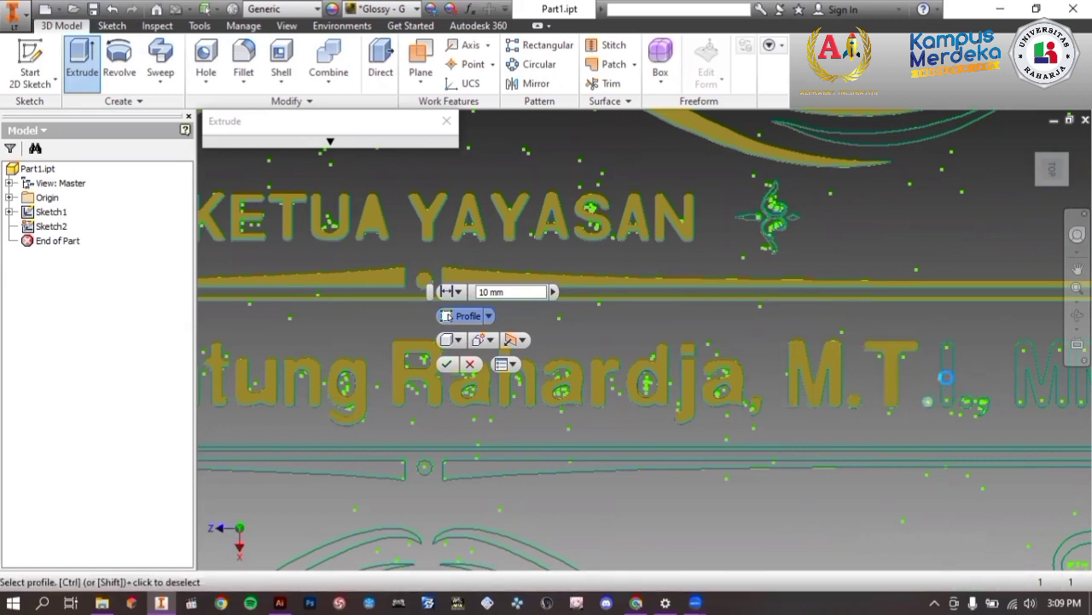
{"action": "left_click", "coordinate": [941, 396]}
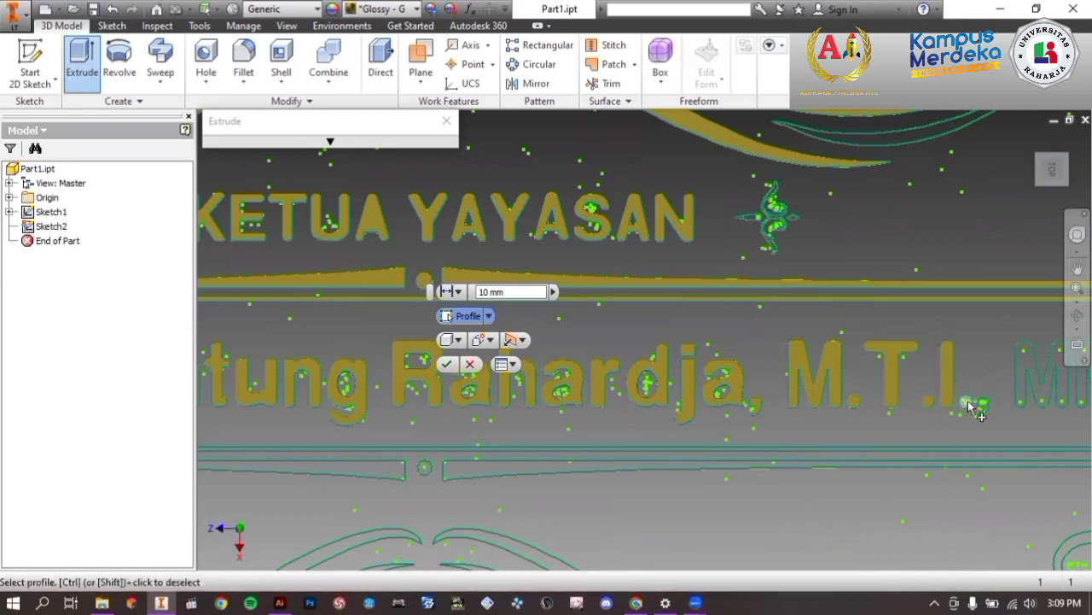
{"action": "left_click", "coordinate": [967, 399]}
{"action": "left_click", "coordinate": [984, 404]}
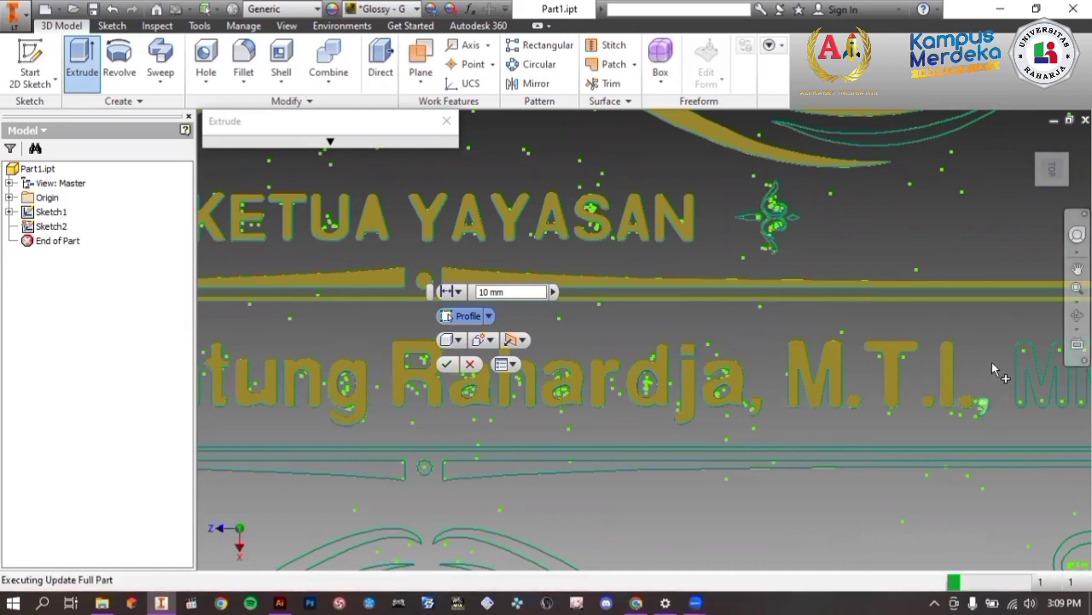
{"action": "middle_click_drag", "start_coordinate": [991, 362], "coordinate": [644, 377]}
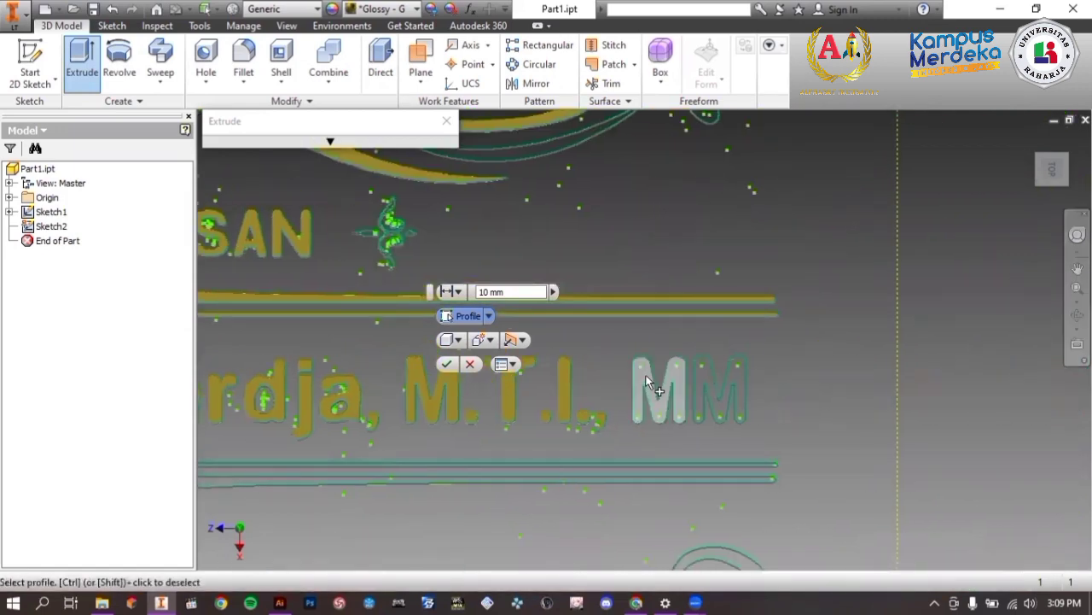
{"action": "left_click", "coordinate": [652, 378]}
{"action": "left_click", "coordinate": [724, 407]}
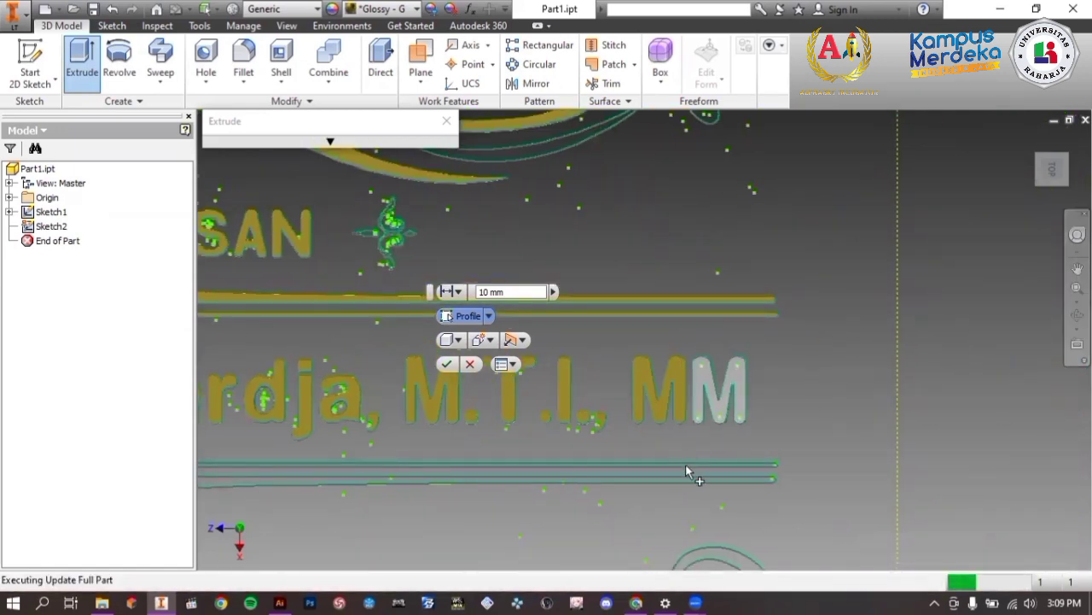
Add the thin rule, both tapered bars and the central dot beneath the name line to the extrusion profiles.
{"action": "left_click", "coordinate": [642, 475]}
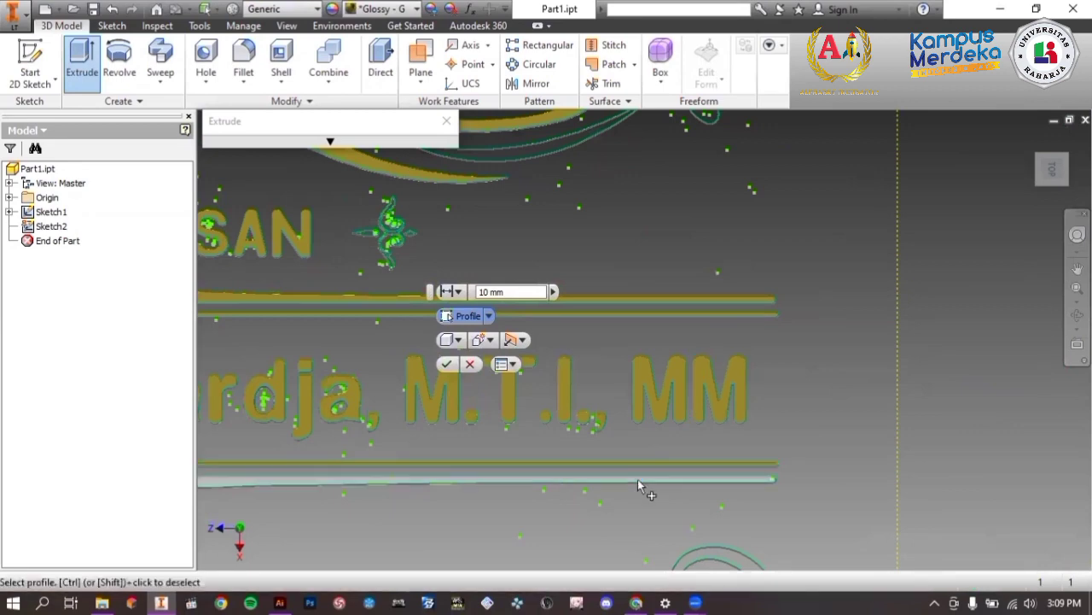
{"action": "left_click", "coordinate": [638, 478]}
{"action": "middle_click_drag", "start_coordinate": [462, 496], "coordinate": [858, 440]}
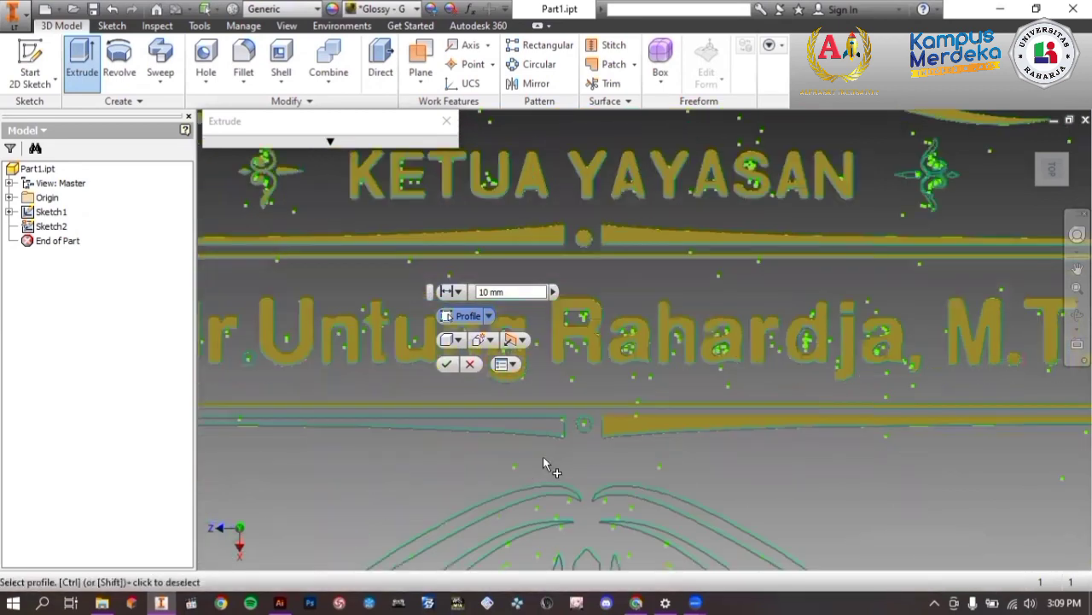
{"action": "left_click", "coordinate": [541, 425]}
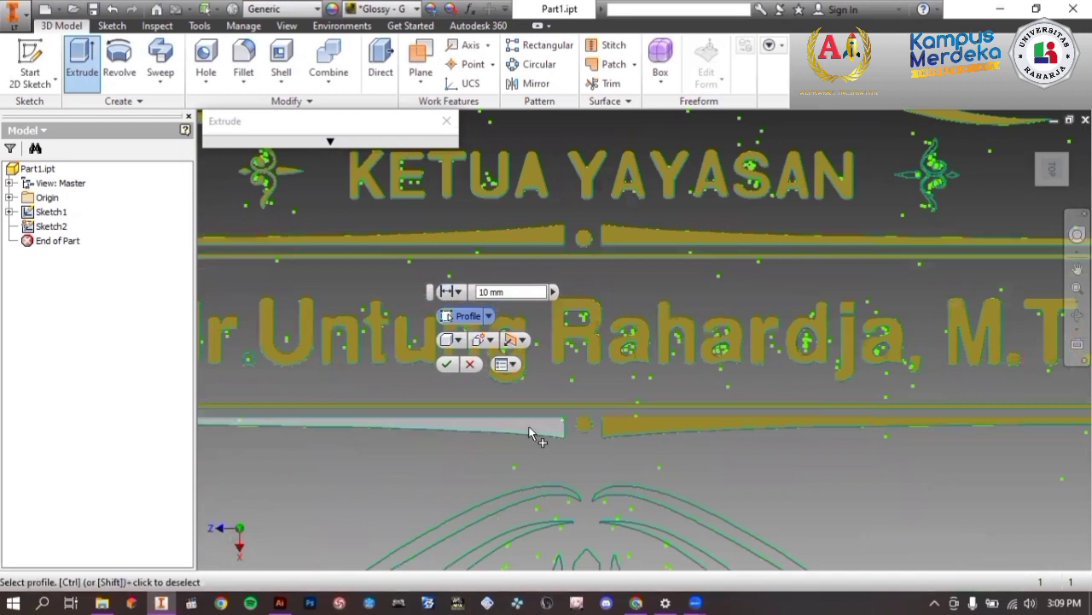
Add the lower-left scroll and the swoosh beneath its long arm to the extrusion profiles.
{"action": "middle_click_drag", "start_coordinate": [352, 449], "coordinate": [615, 459]}
{"action": "scroll", "coordinate": [616, 464], "scroll_direction": "down", "scroll_amount": 2}
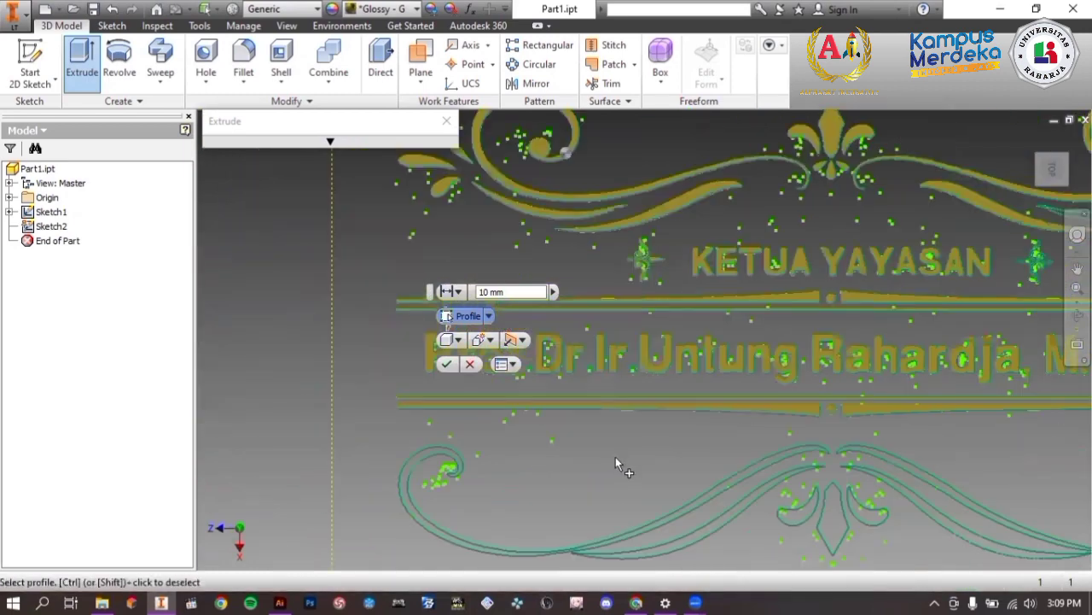
{"action": "left_click", "coordinate": [444, 464]}
{"action": "left_click", "coordinate": [732, 514]}
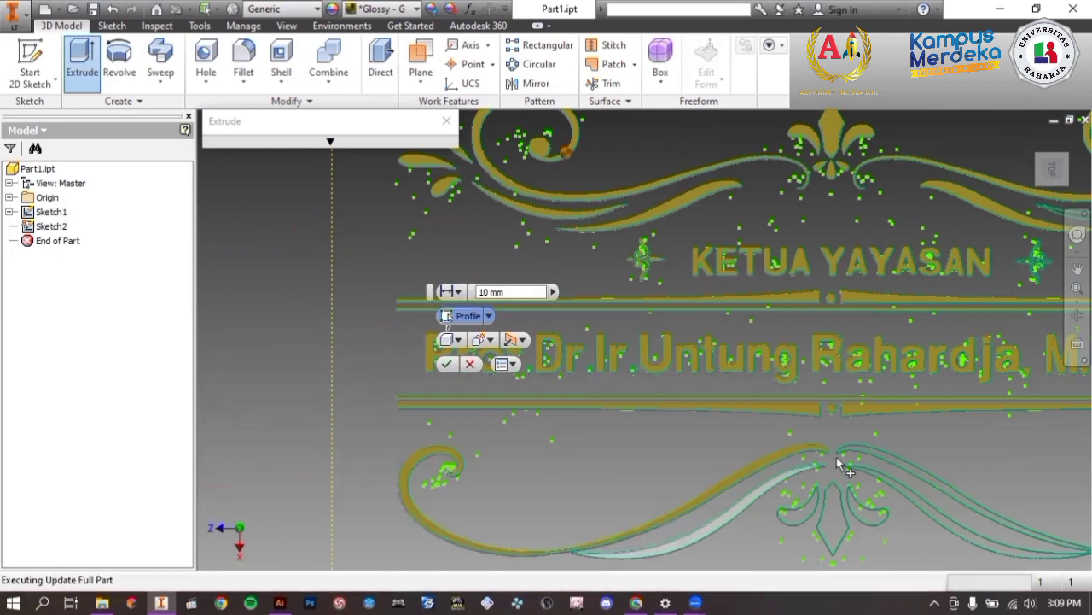
Add the lower-right scroll and the swoosh beneath its long arm to the extrusion profiles.
{"action": "middle_click_drag", "start_coordinate": [917, 434], "coordinate": [753, 404]}
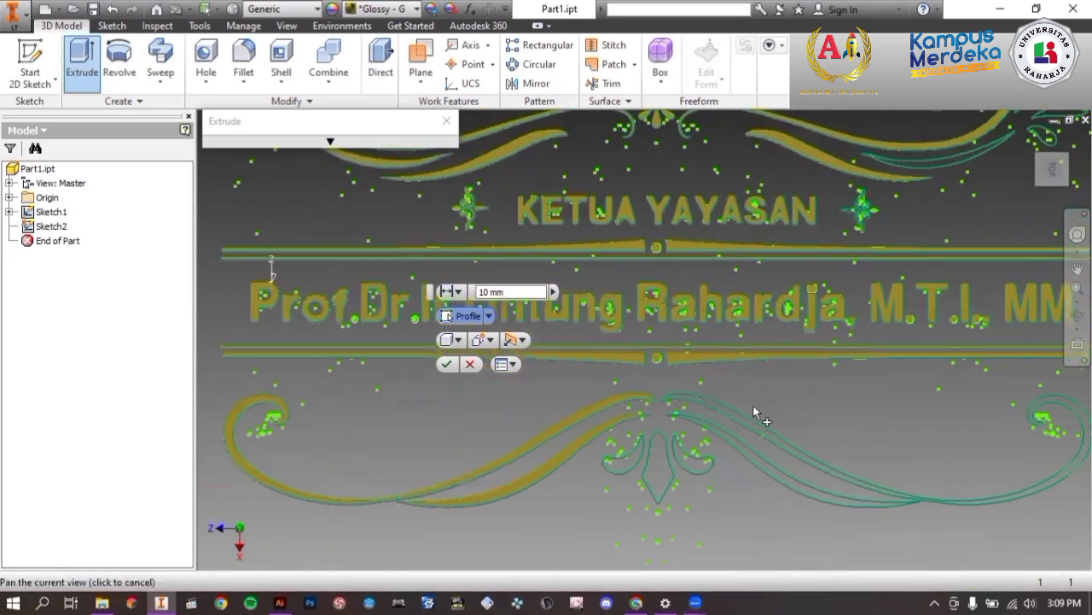
{"action": "scroll", "coordinate": [758, 409], "scroll_direction": "down", "scroll_amount": 2}
{"action": "left_click", "coordinate": [758, 411]}
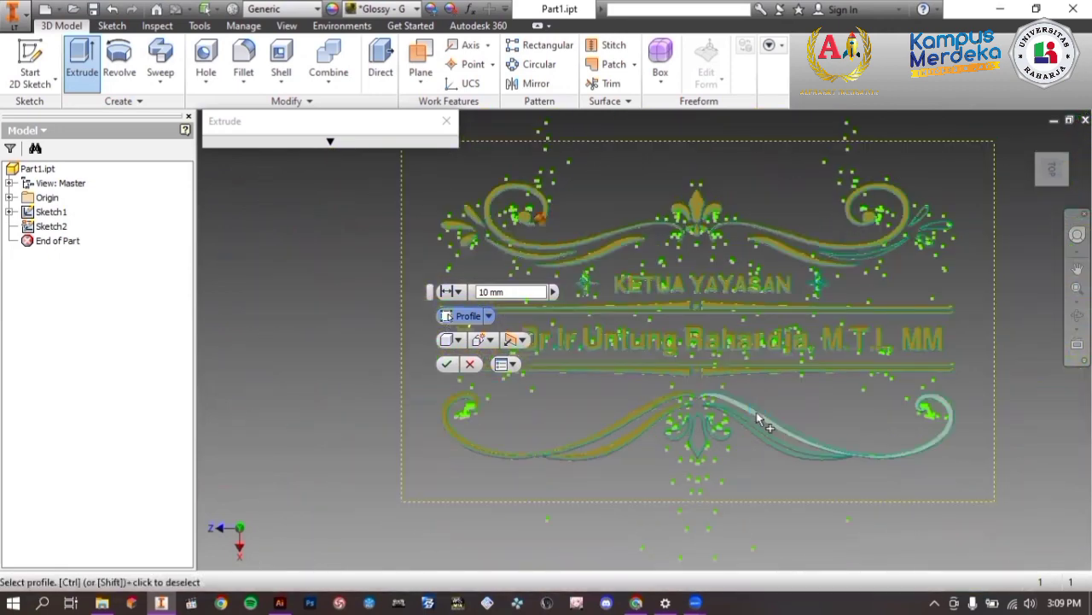
{"action": "scroll", "coordinate": [758, 411], "scroll_direction": "up", "scroll_amount": 3}
{"action": "left_click", "coordinate": [722, 433]}
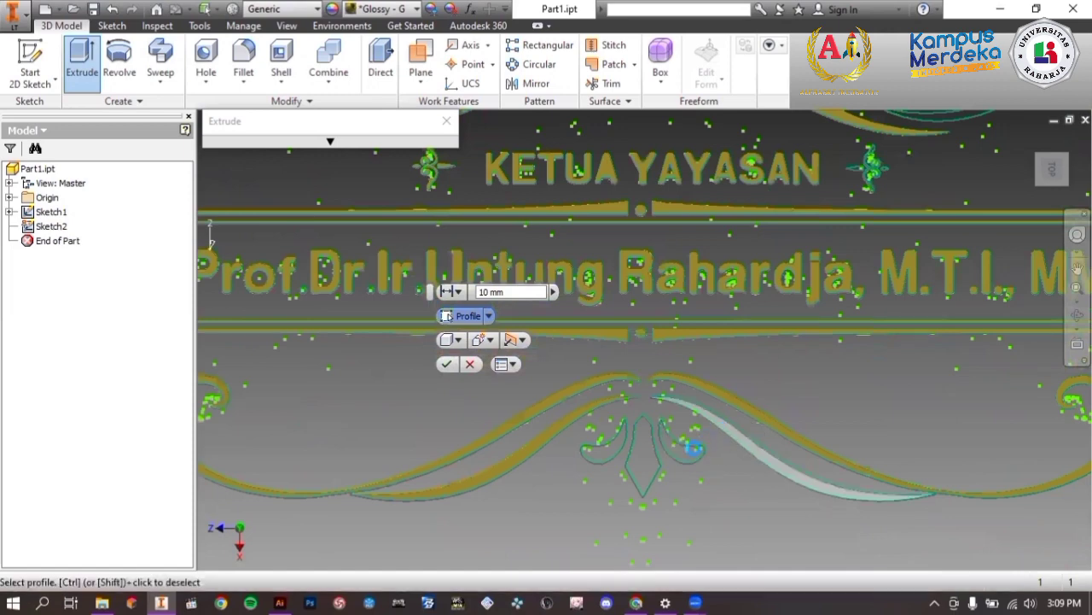
Add both curled petals and the central diamond of the bottom ornament to the extrusion profiles.
{"action": "left_click", "coordinate": [673, 445]}
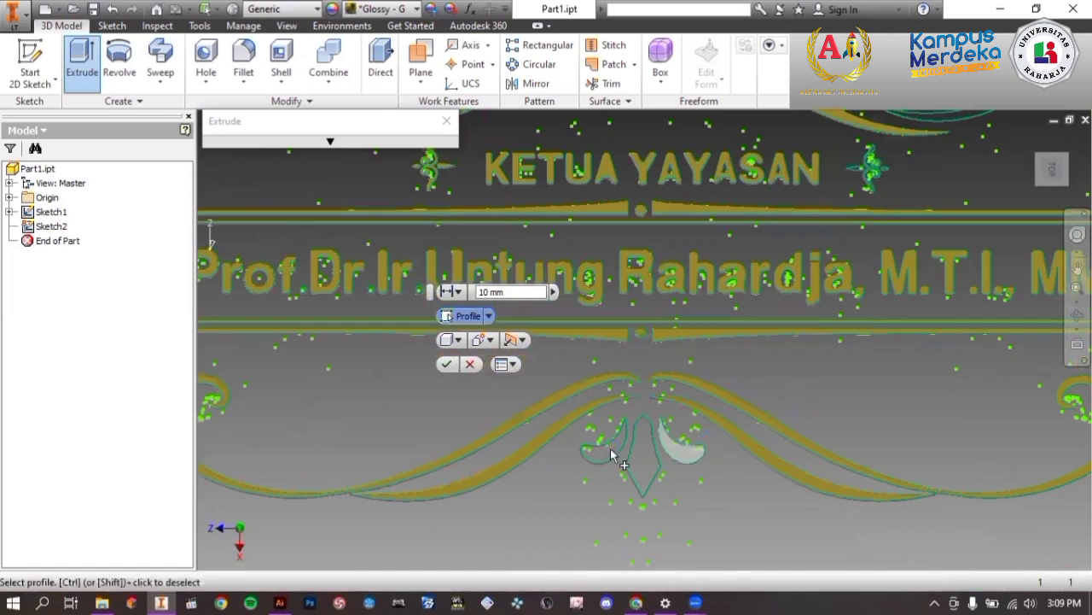
{"action": "left_click", "coordinate": [610, 448]}
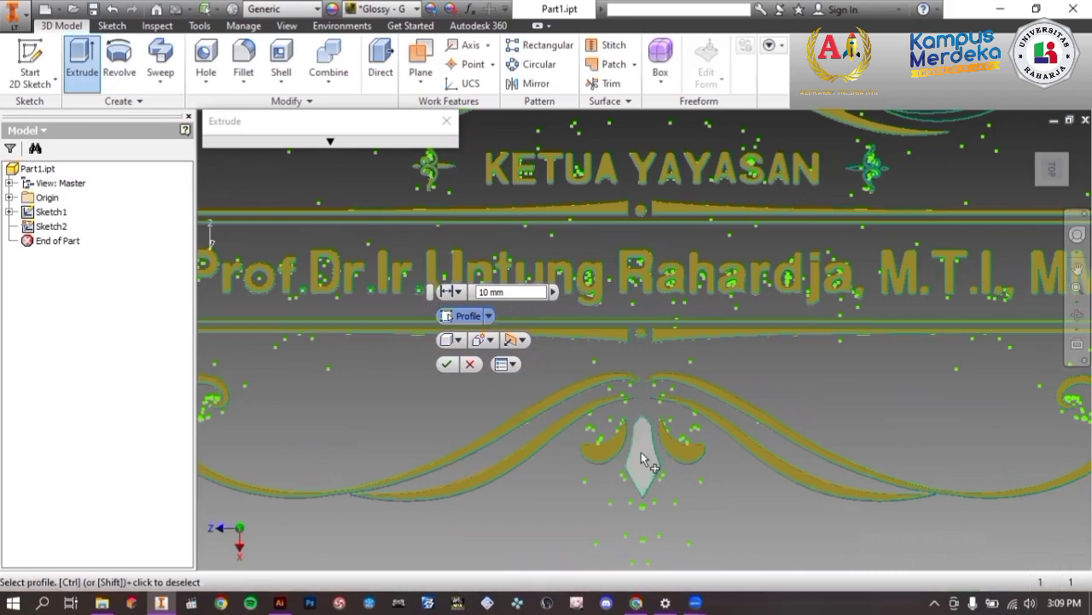
{"action": "left_click", "coordinate": [641, 452]}
Add the remaining swoosh and the three leaves of the upper-right scroll to the extrusion profiles.
{"action": "middle_click_drag", "start_coordinate": [824, 408], "coordinate": [555, 418]}
{"action": "scroll", "coordinate": [841, 356], "scroll_direction": "down", "scroll_amount": 5}
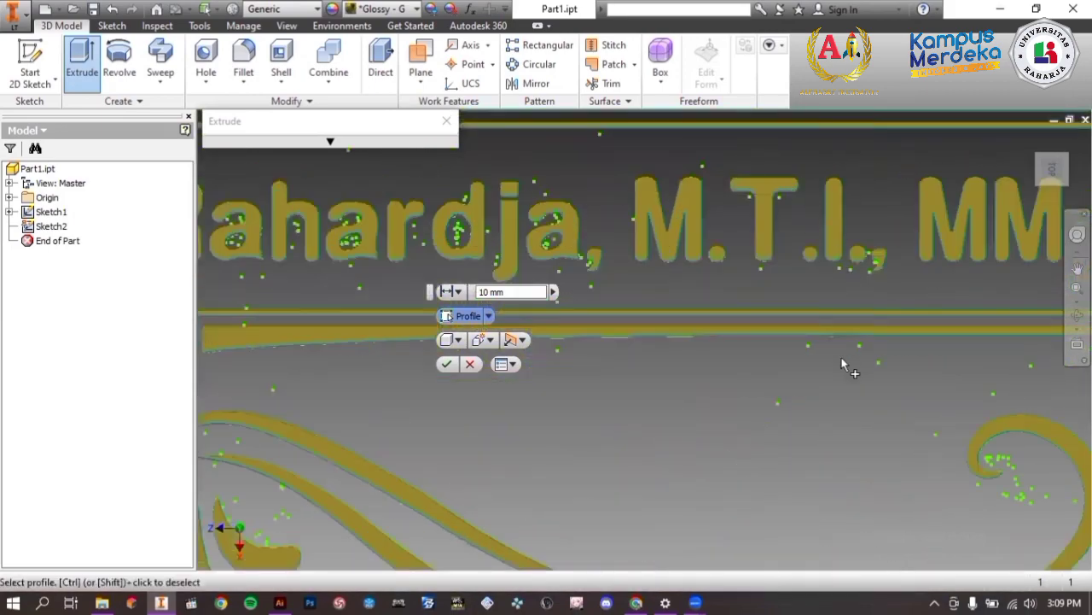
{"action": "scroll", "coordinate": [827, 291], "scroll_direction": "up", "scroll_amount": 5}
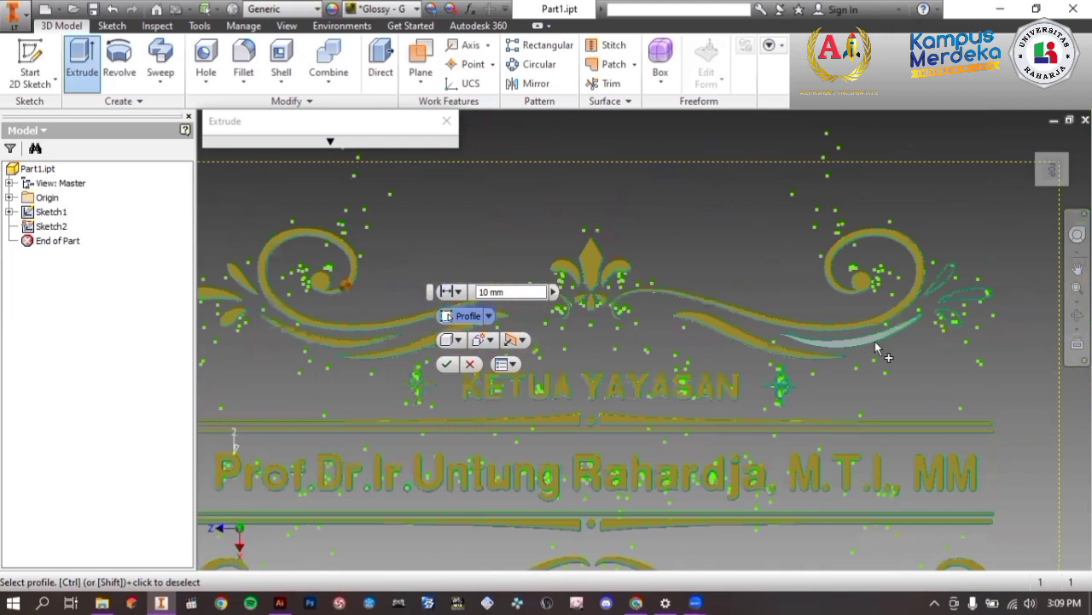
{"action": "left_click", "coordinate": [956, 323]}
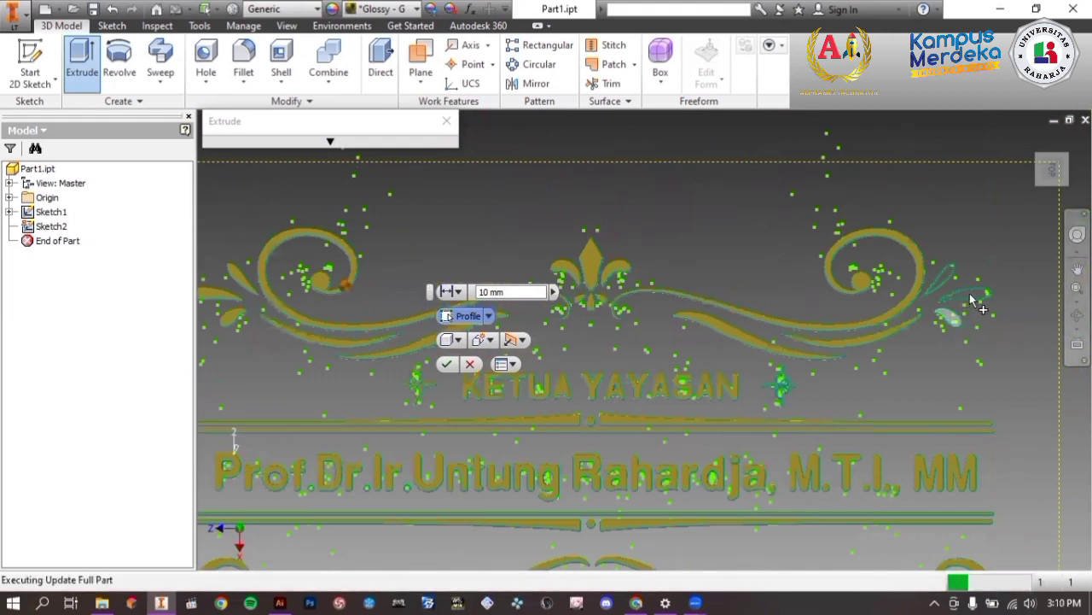
{"action": "left_click", "coordinate": [970, 292]}
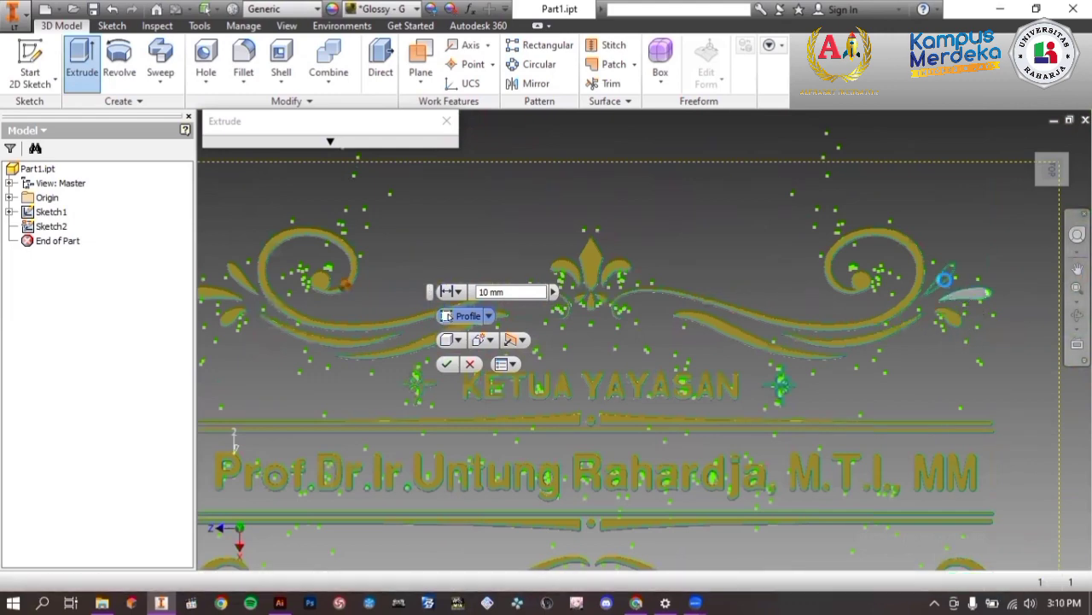
{"action": "left_click", "coordinate": [946, 282]}
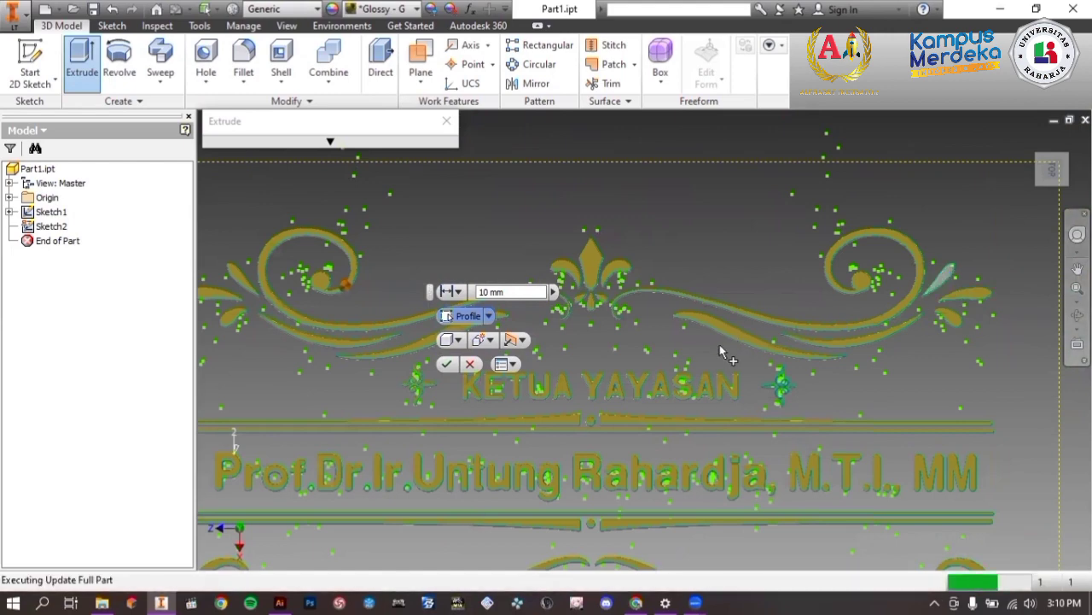
Check the selected profiles across the nameplate and complete their 10 mm extrusion.
{"action": "scroll", "coordinate": [724, 376], "scroll_direction": "down", "scroll_amount": 2}
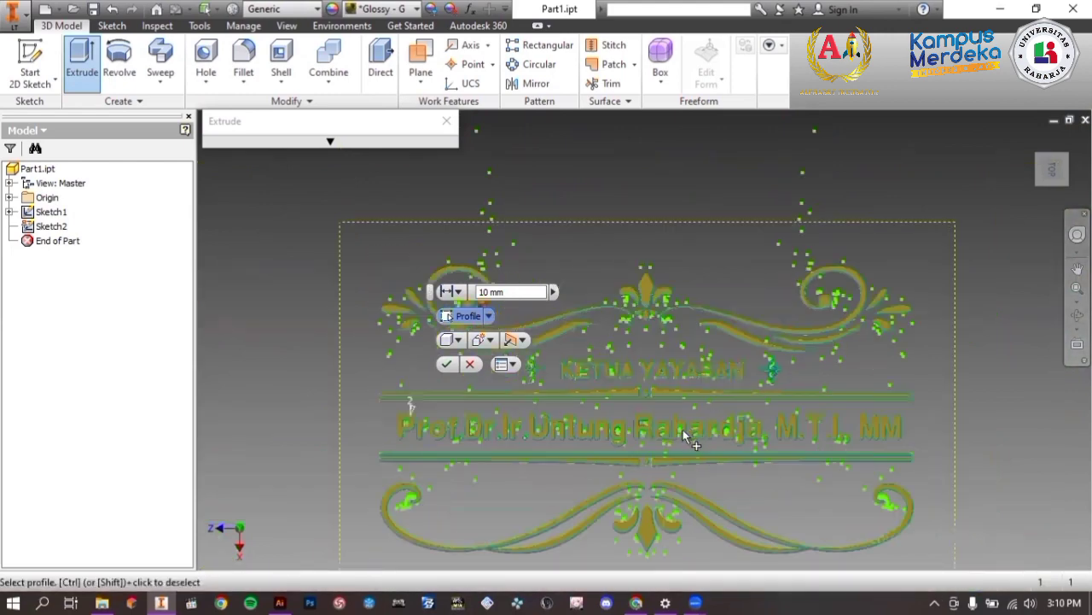
{"action": "scroll", "coordinate": [687, 437], "scroll_direction": "up", "scroll_amount": 3}
{"action": "middle_click_drag", "start_coordinate": [654, 443], "coordinate": [697, 365]}
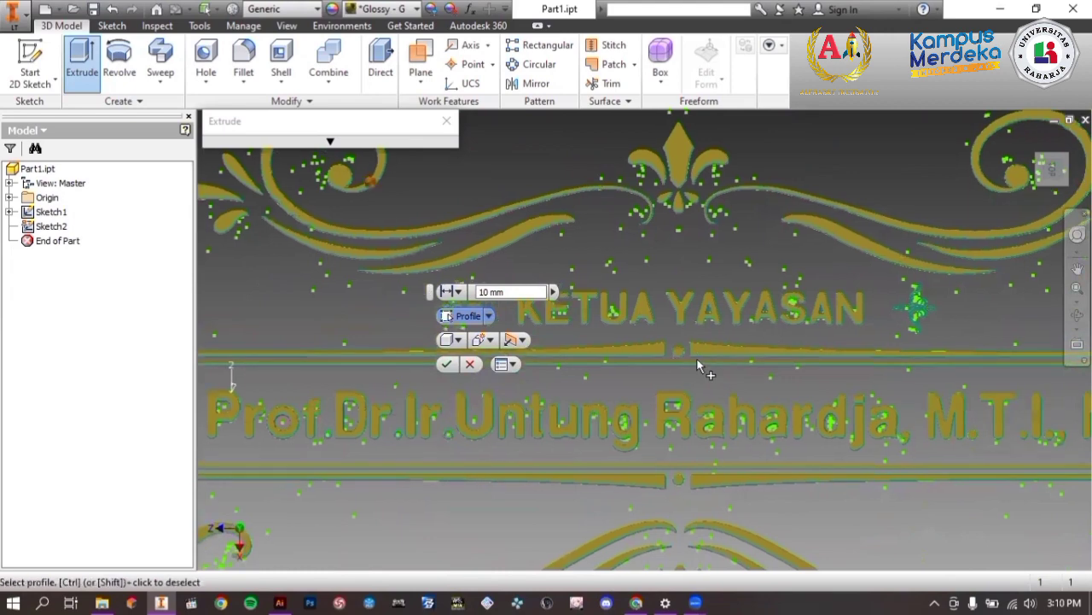
{"action": "scroll", "coordinate": [698, 365], "scroll_direction": "down", "scroll_amount": 2}
{"action": "mouse_move", "coordinate": [697, 358]}
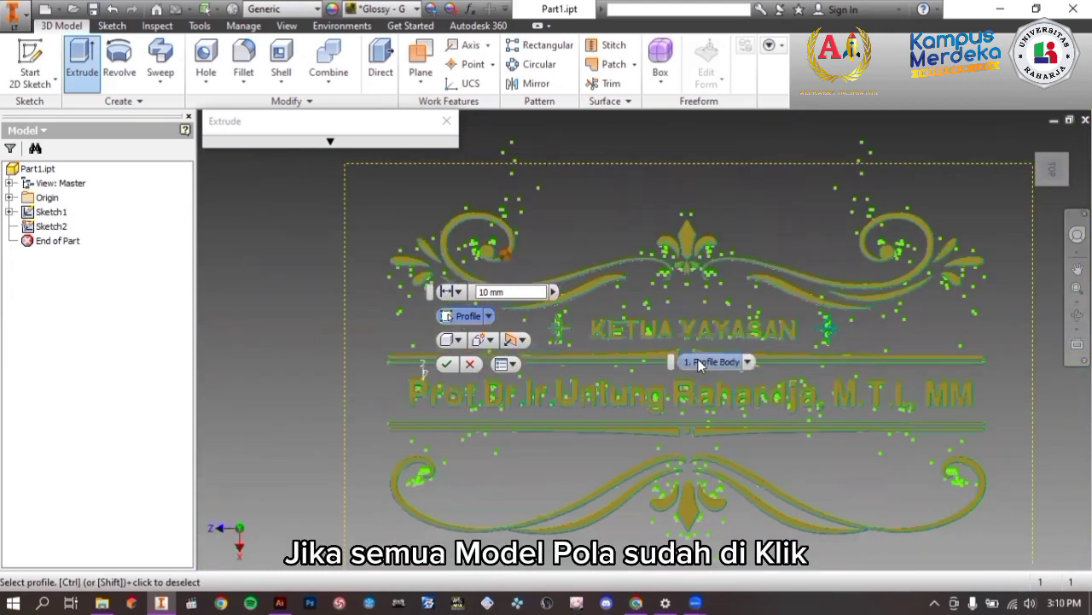
{"action": "left_click", "coordinate": [447, 364]}
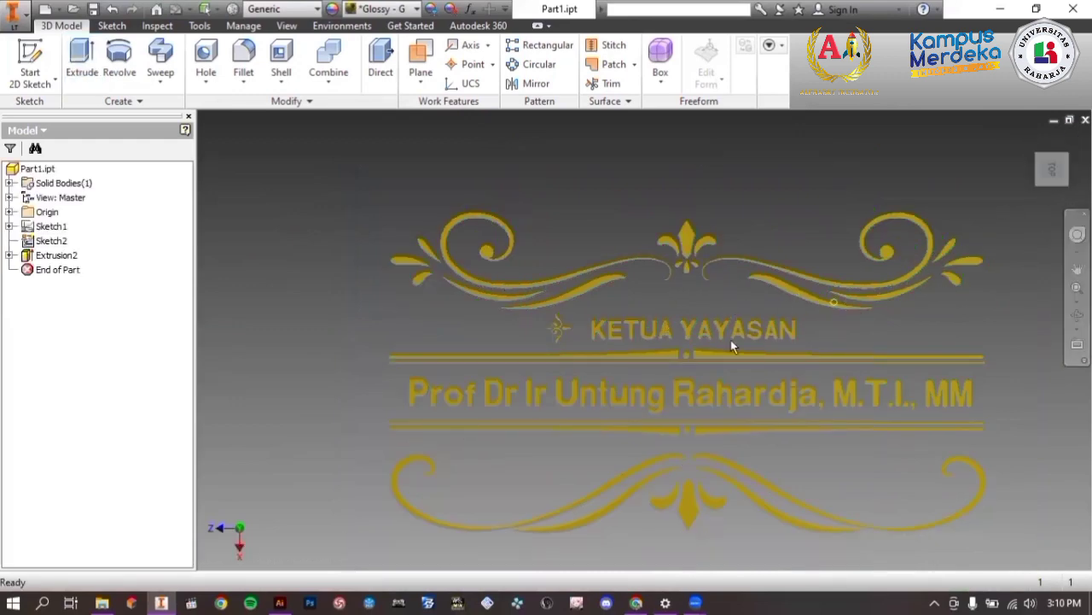
Examine the depth of the extruded lettering, bars and ornaments from a tilted view between top and front.
{"action": "mouse_move", "coordinate": [1033, 181]}
{"action": "left_click", "coordinate": [1042, 180]}
{"action": "scroll", "coordinate": [694, 311], "scroll_direction": "up", "scroll_amount": 5}
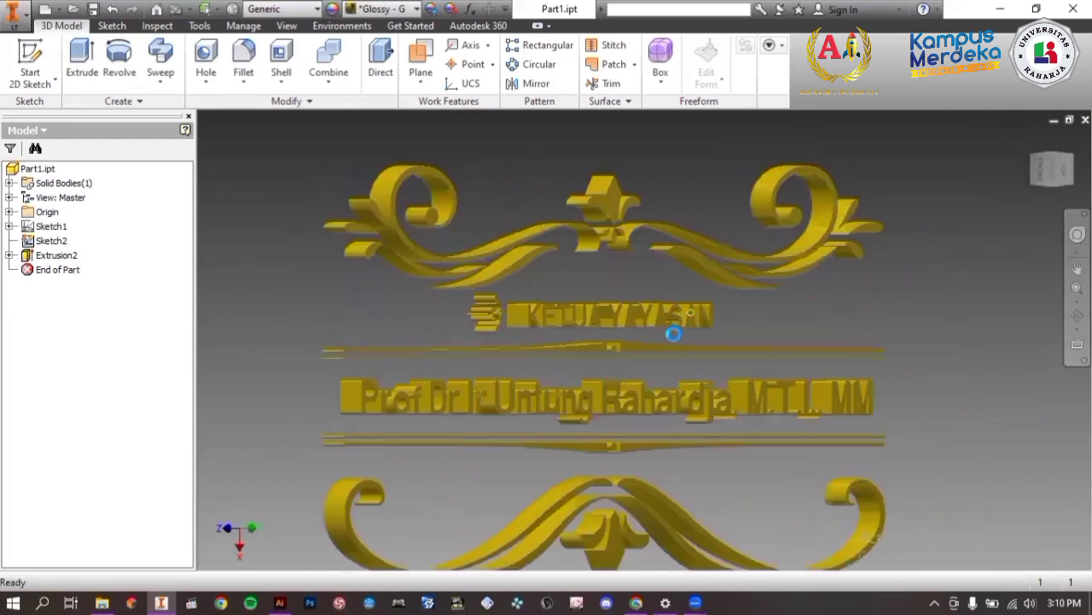
{"action": "scroll", "coordinate": [561, 362], "scroll_direction": "down", "scroll_amount": 5}
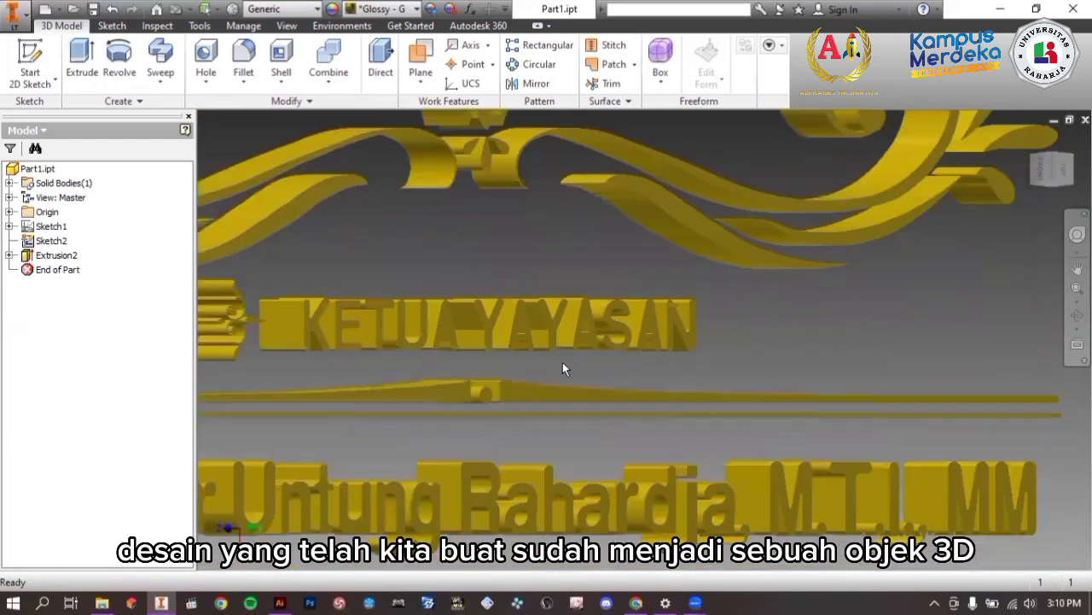
{"action": "scroll", "coordinate": [547, 398], "scroll_direction": "down", "scroll_amount": 5}
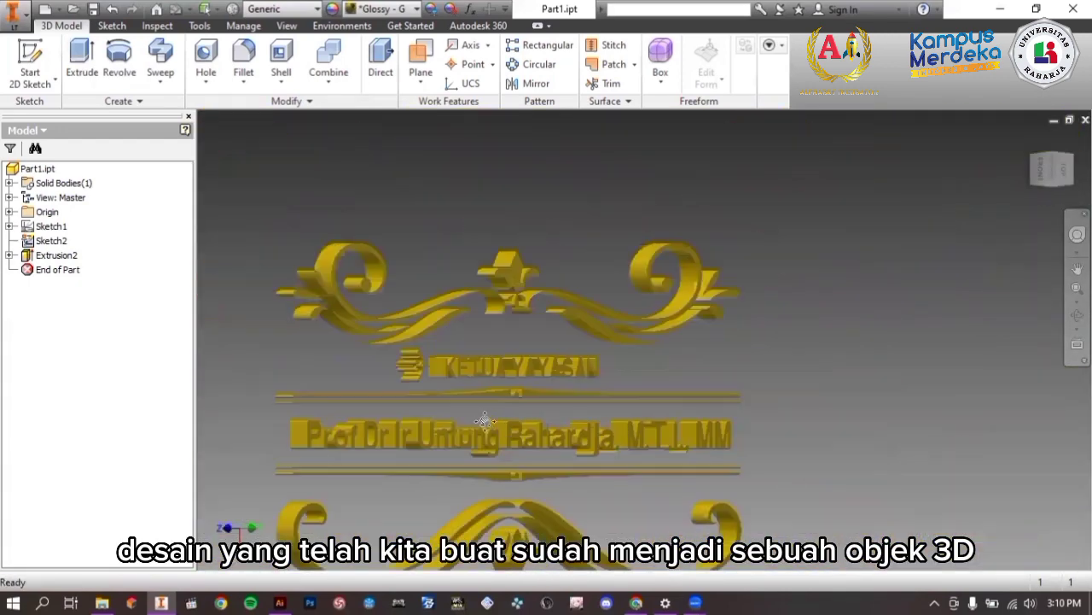
{"action": "middle_click_drag", "start_coordinate": [600, 359], "coordinate": [577, 336]}
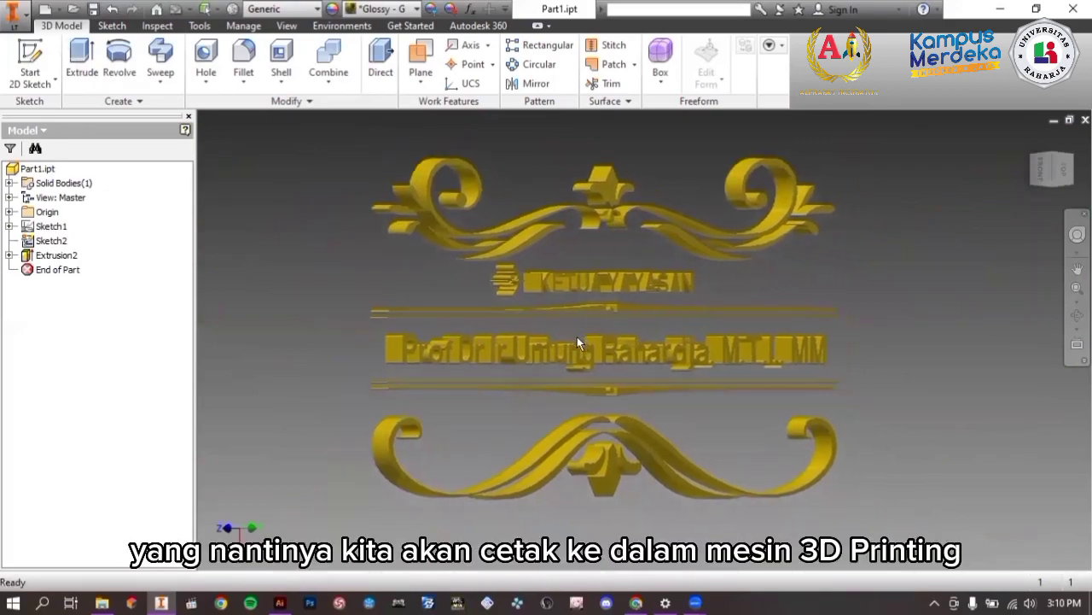
{"action": "scroll", "coordinate": [577, 336], "scroll_direction": "up", "scroll_amount": 4}
{"action": "scroll", "coordinate": [577, 346], "scroll_direction": "down", "scroll_amount": 2}
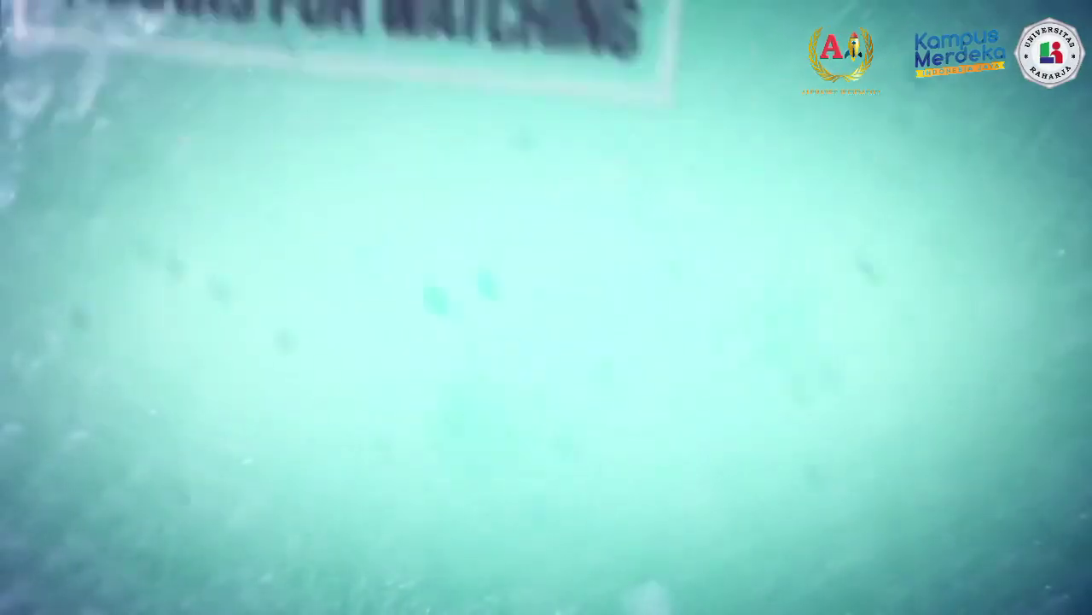